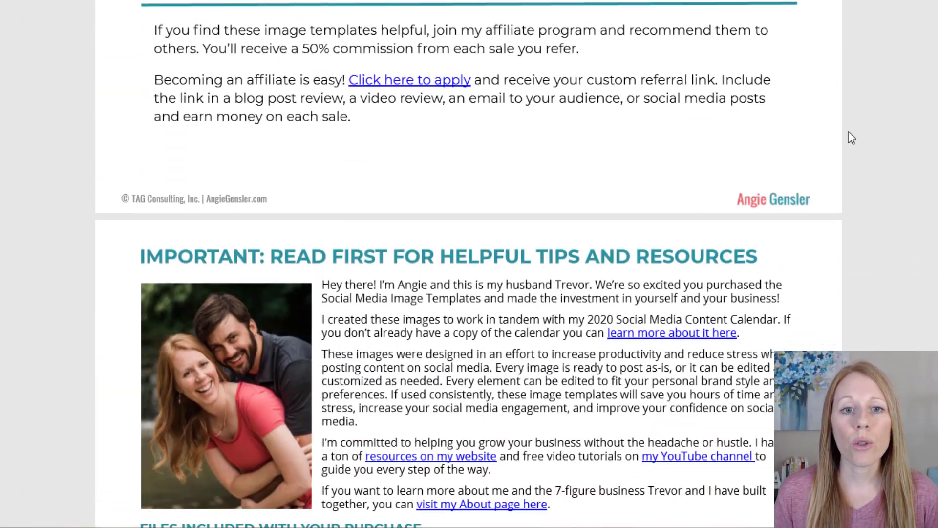
pyautogui.scroll(-8, 848, 131)
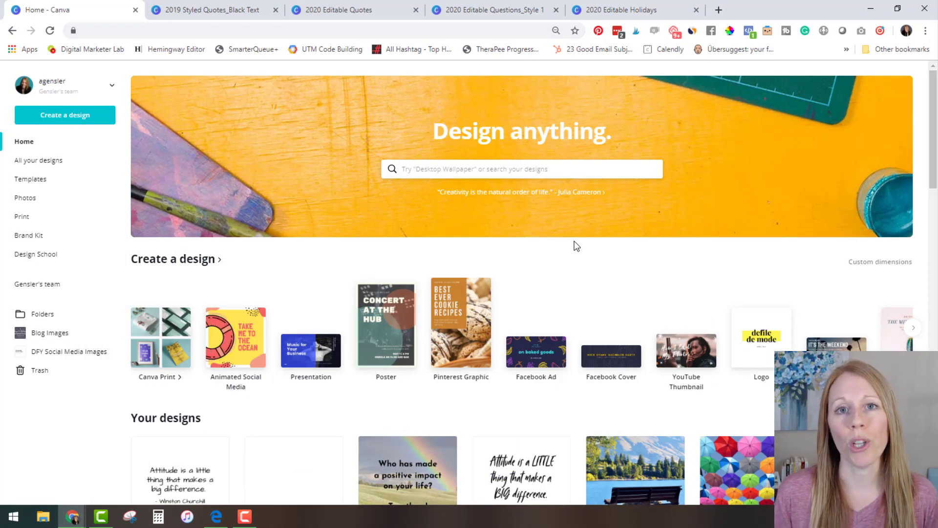
# Switch to the '2019 Styled Quotes_Black Text' design showing the Winston Churchill attitude quote.
pyautogui.click(211, 10)
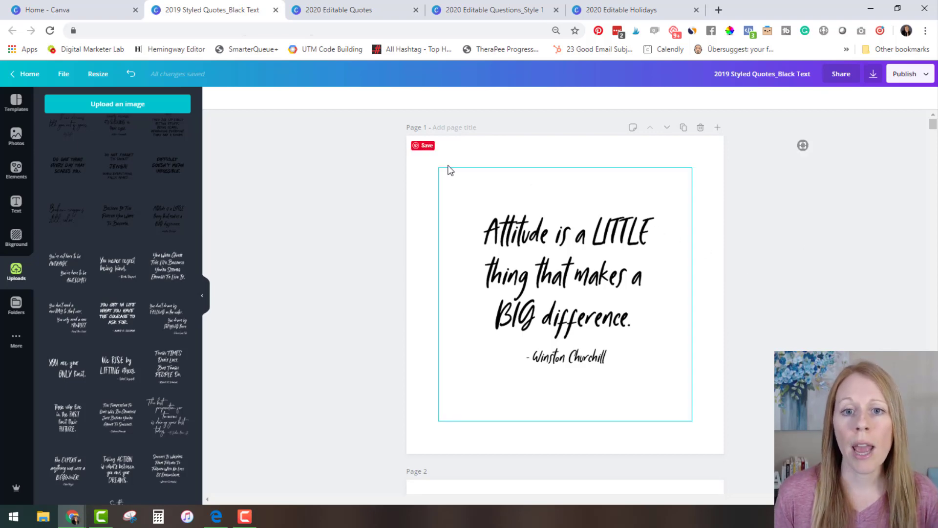
# Set the Churchill quote page background to the purple swatch, hex #7d5bb0.
pyautogui.click(420, 154)
pyautogui.click(215, 99)
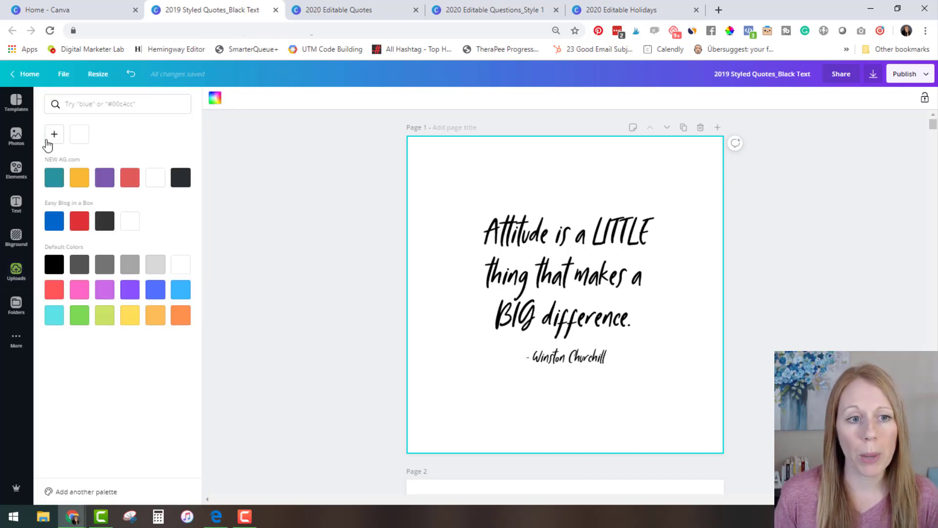
pyautogui.click(105, 182)
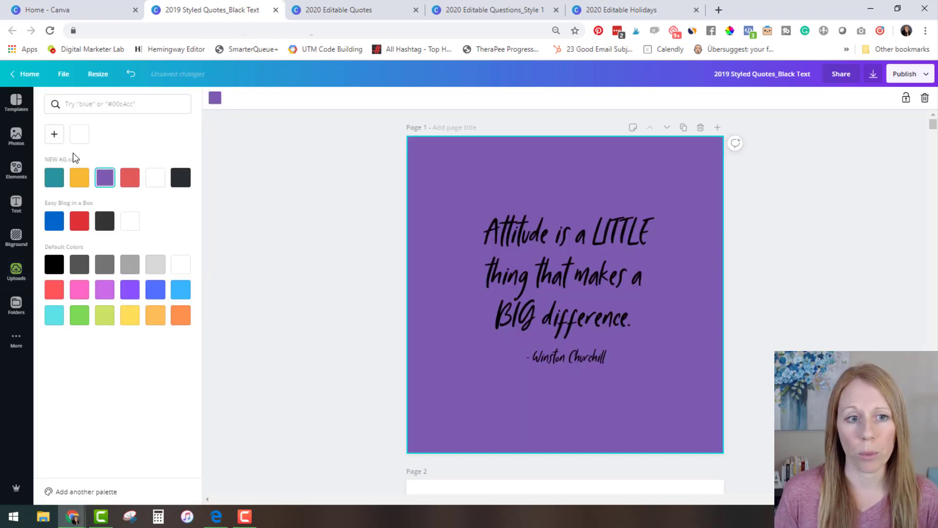
pyautogui.click(53, 135)
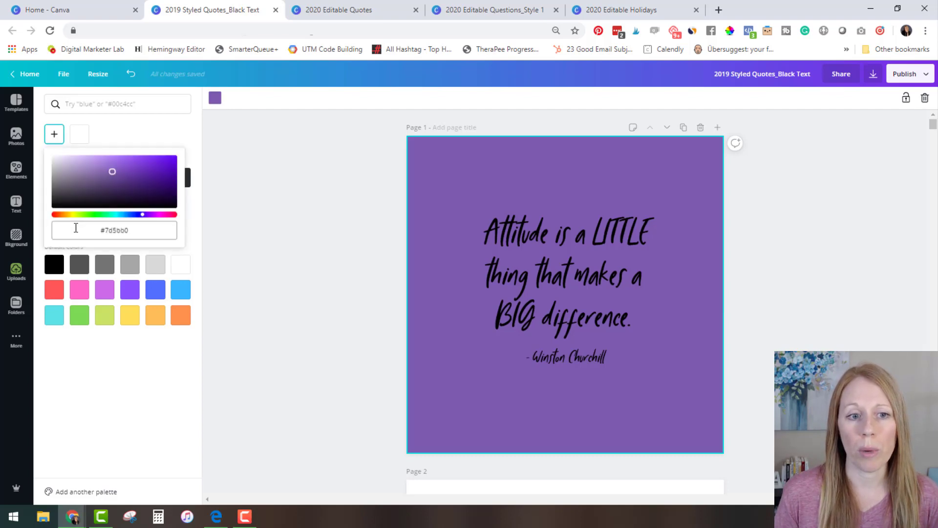
pyautogui.moveTo(107, 231); pyautogui.dragTo(159, 235)
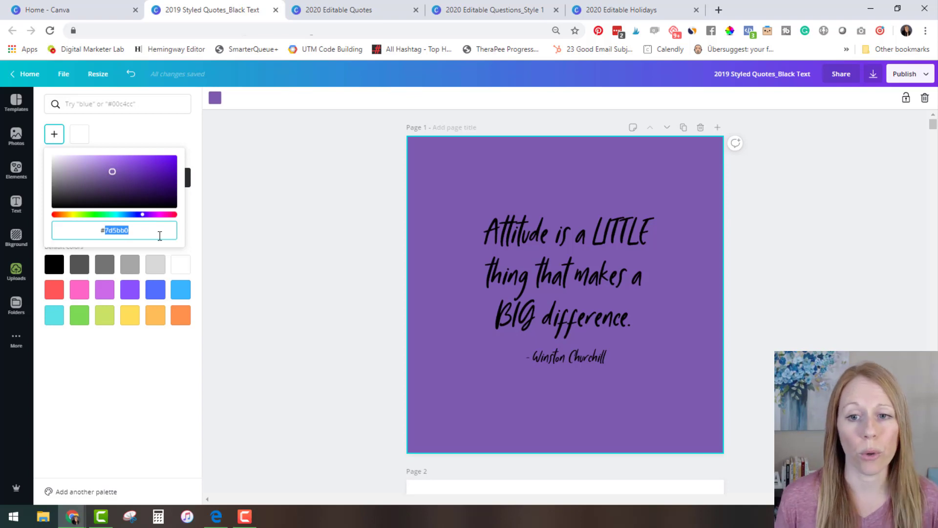
pyautogui.click(281, 203)
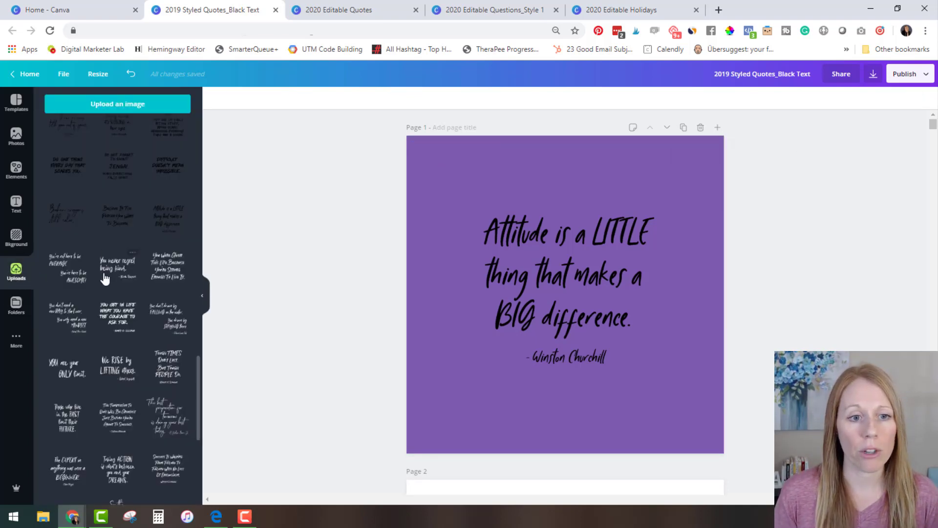
# Add the caped boy photo from Uploads, stretch it over the whole page, and send it behind the quote.
pyautogui.scroll(-10, 104, 278)
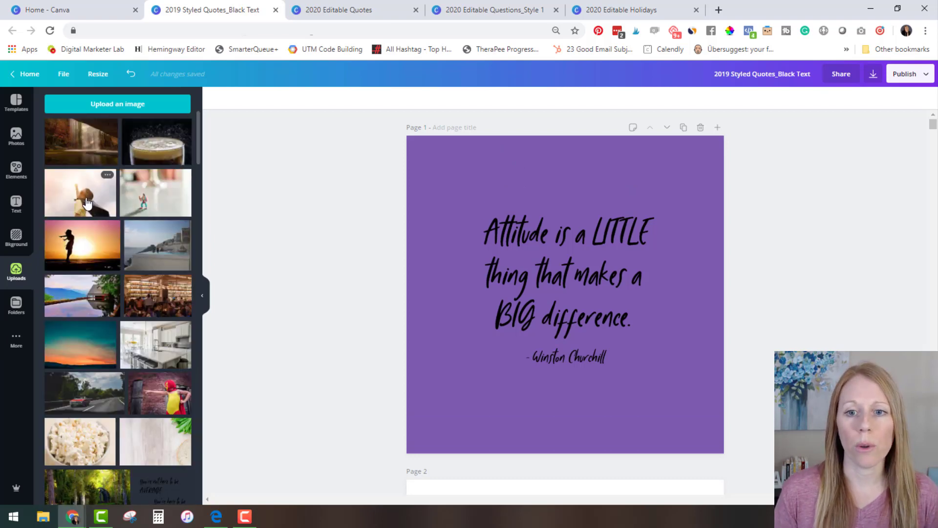
pyautogui.click(87, 203)
pyautogui.moveTo(565, 293); pyautogui.dragTo(495, 215)
pyautogui.moveTo(622, 299); pyautogui.dragTo(861, 458)
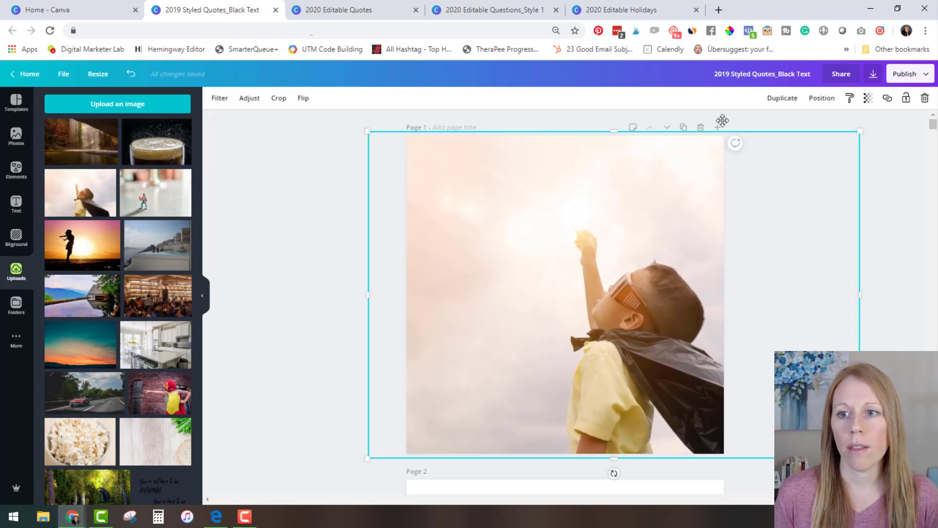
pyautogui.click(821, 99)
pyautogui.click(783, 128)
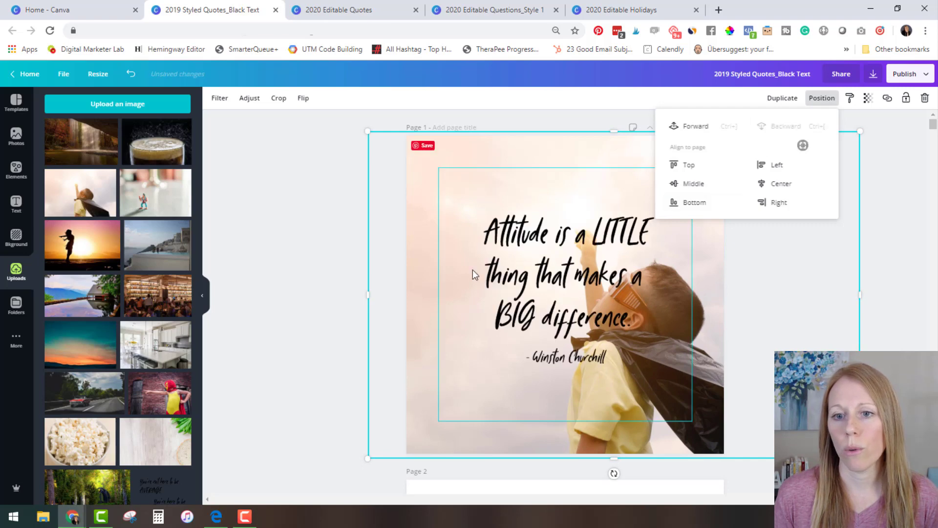
pyautogui.click(330, 235)
pyautogui.click(568, 303)
# Shrink the Attitude quote box to roughly 397 by 397 and position it in the photo's upper centre.
pyautogui.moveTo(567, 303); pyautogui.dragTo(512, 259)
pyautogui.moveTo(636, 377); pyautogui.dragTo(712, 365)
pyautogui.moveTo(466, 238)
pyautogui.mouseDown()
pyautogui.moveTo(496, 238)
pyautogui.moveTo(483, 239)
pyautogui.mouseUp()
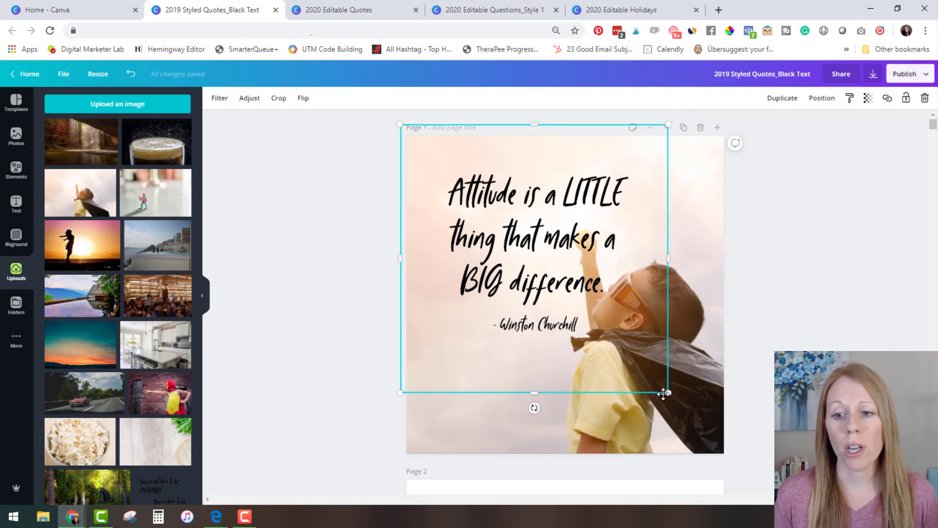
pyautogui.moveTo(667, 394); pyautogui.dragTo(630, 353)
pyautogui.moveTo(502, 224); pyautogui.dragTo(550, 260)
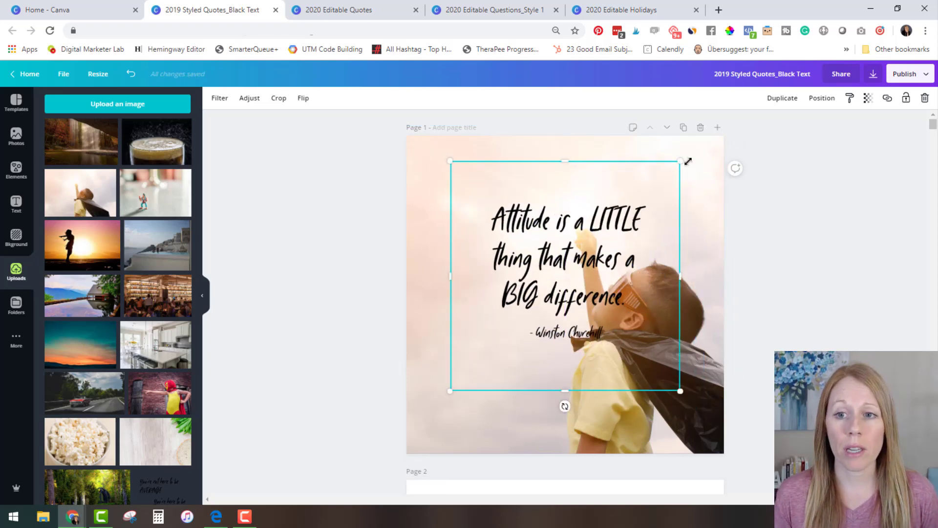
pyautogui.click(568, 421)
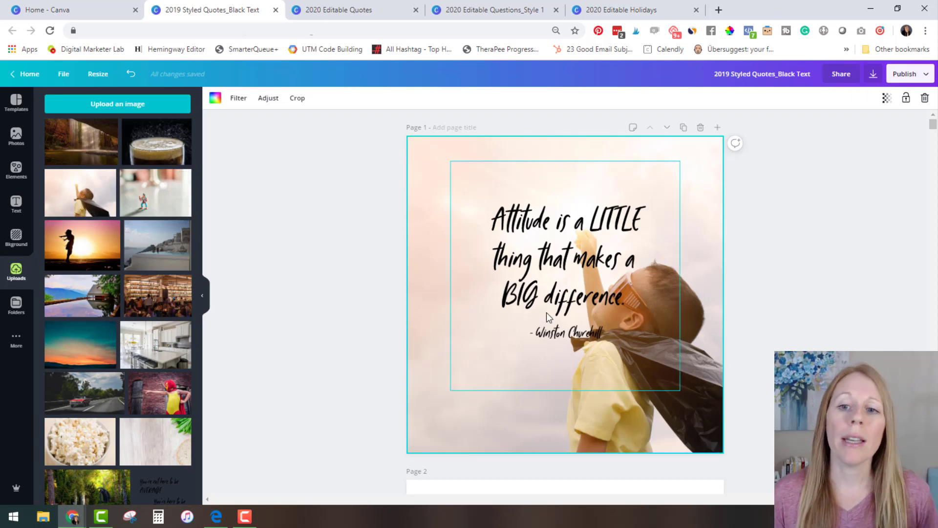
pyautogui.click(546, 295)
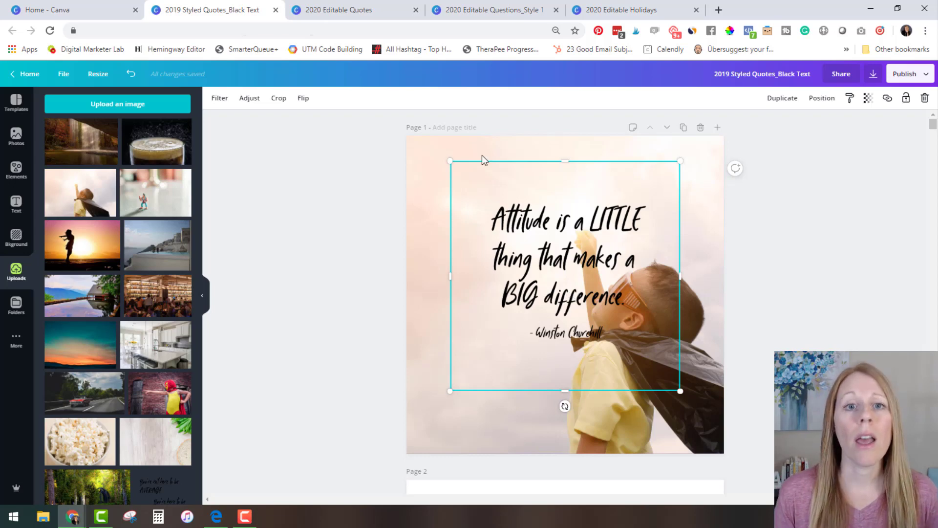
# Switch to the 2020 Editable Quotes design and select the William James quote text.
pyautogui.click(343, 10)
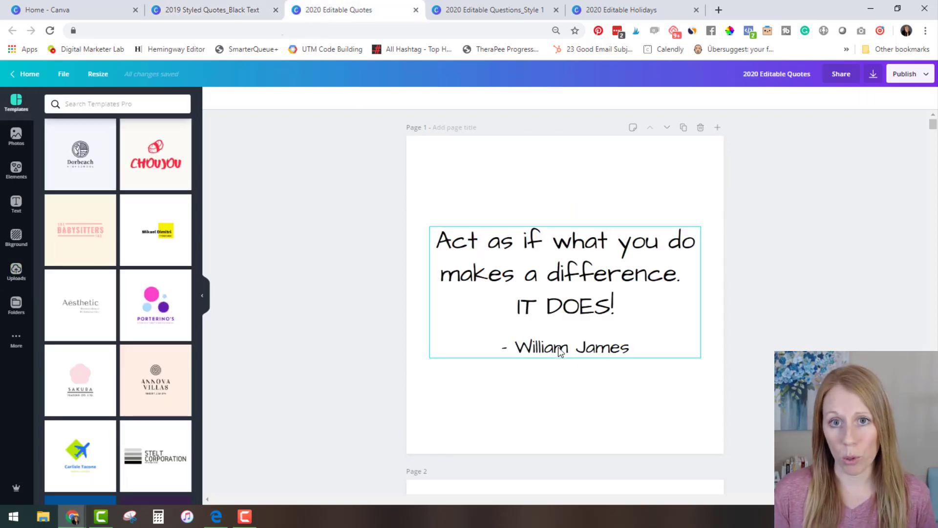
pyautogui.click(576, 283)
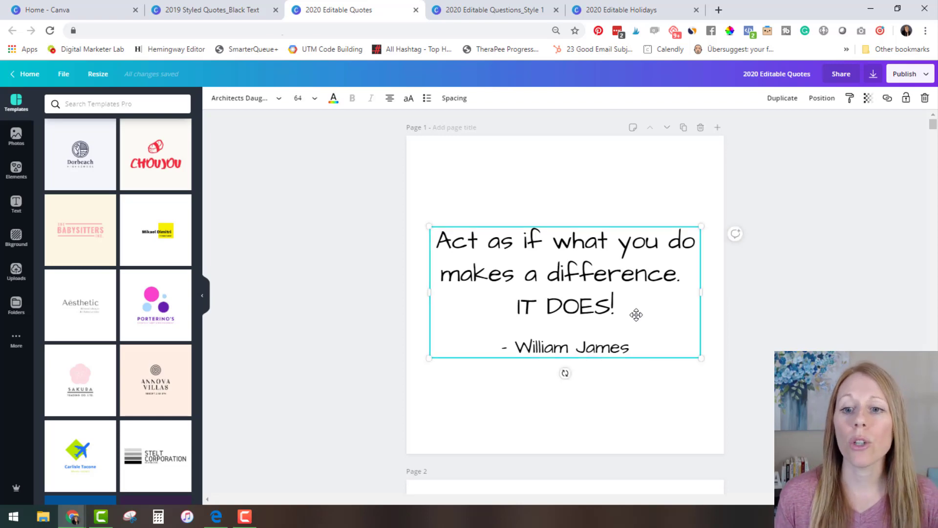
pyautogui.moveTo(631, 348); pyautogui.dragTo(432, 239)
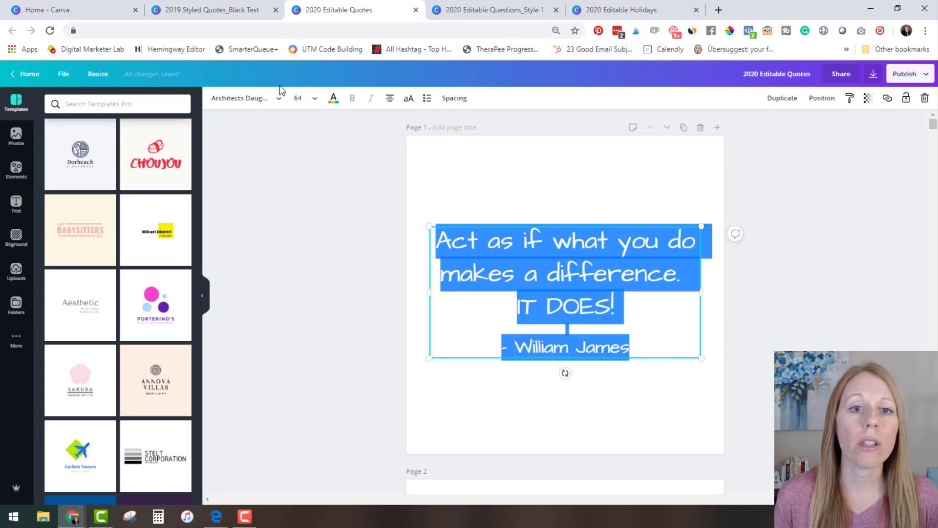
pyautogui.click(334, 97)
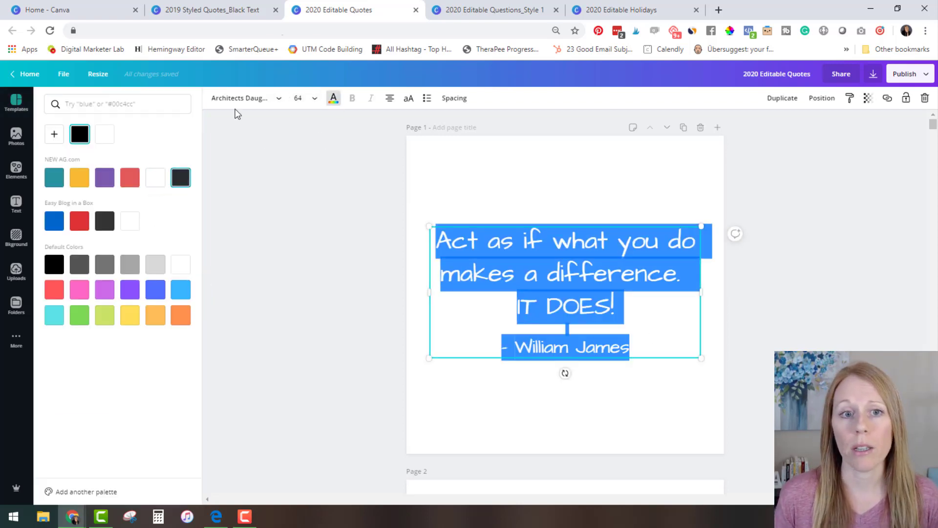
# Give the William James quote page a dark navy #08023d background.
pyautogui.click(362, 149)
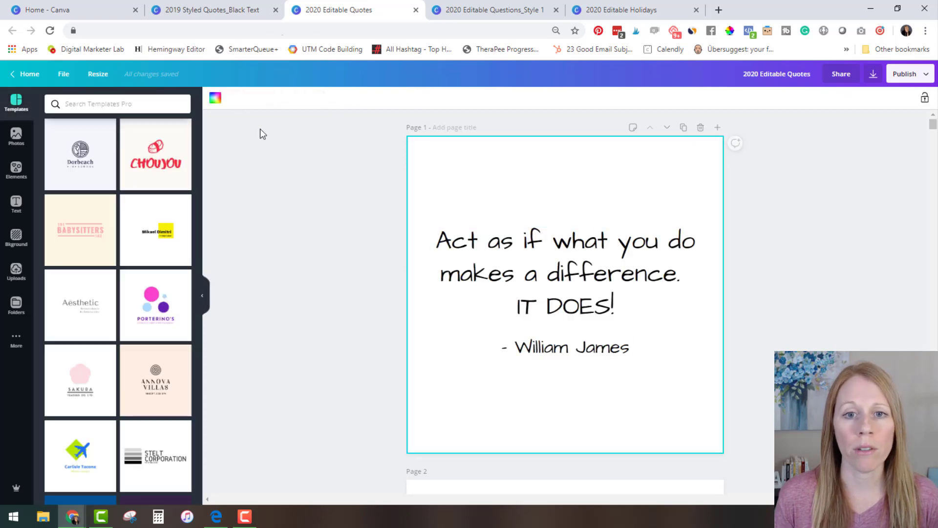
pyautogui.click(215, 98)
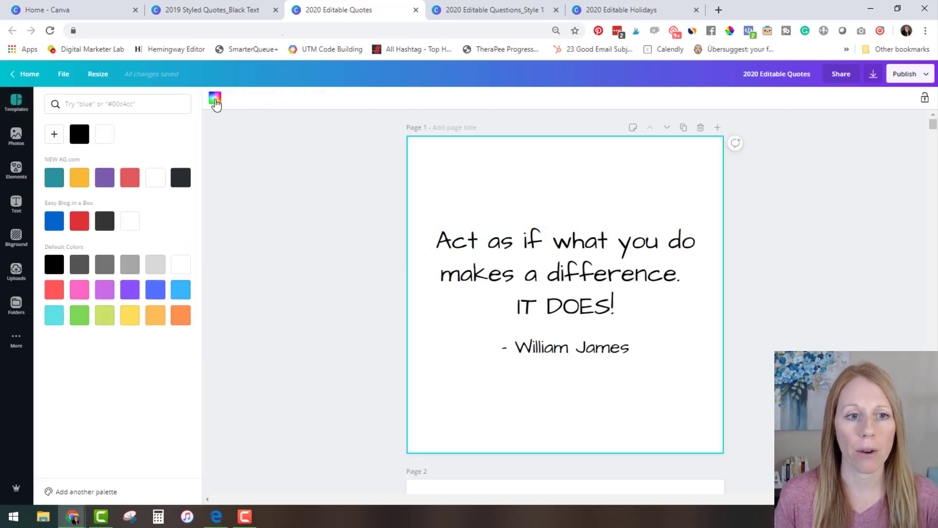
pyautogui.click(54, 139)
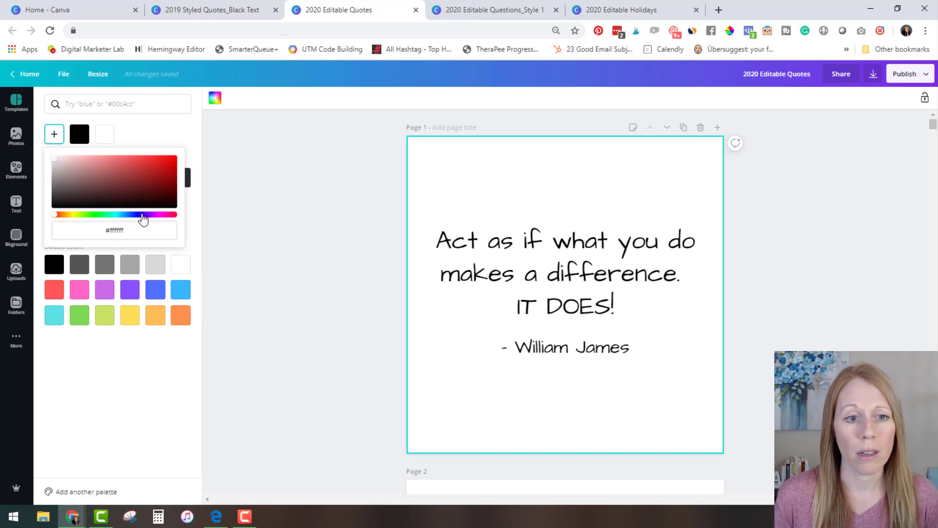
pyautogui.moveTo(141, 220); pyautogui.dragTo(137, 215)
pyautogui.click(166, 189)
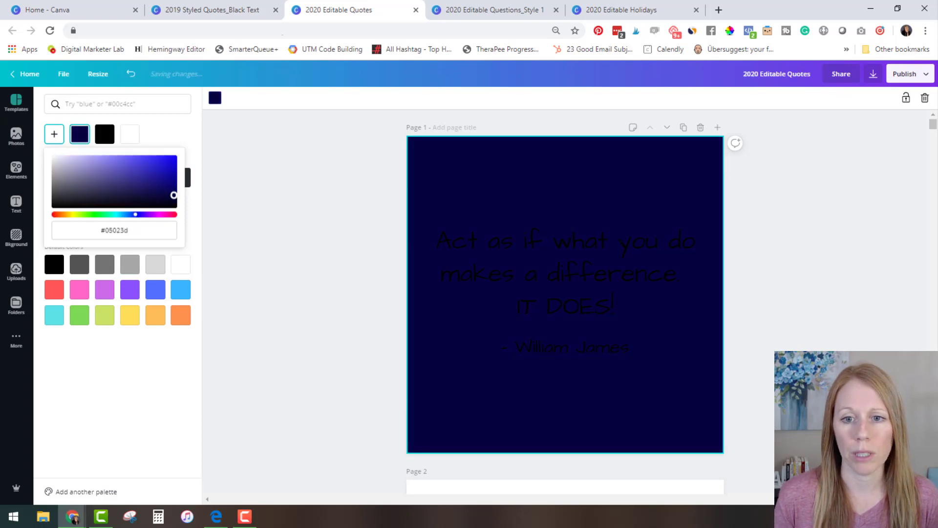
pyautogui.moveTo(174, 195); pyautogui.dragTo(169, 189)
pyautogui.click(279, 230)
pyautogui.click(537, 257)
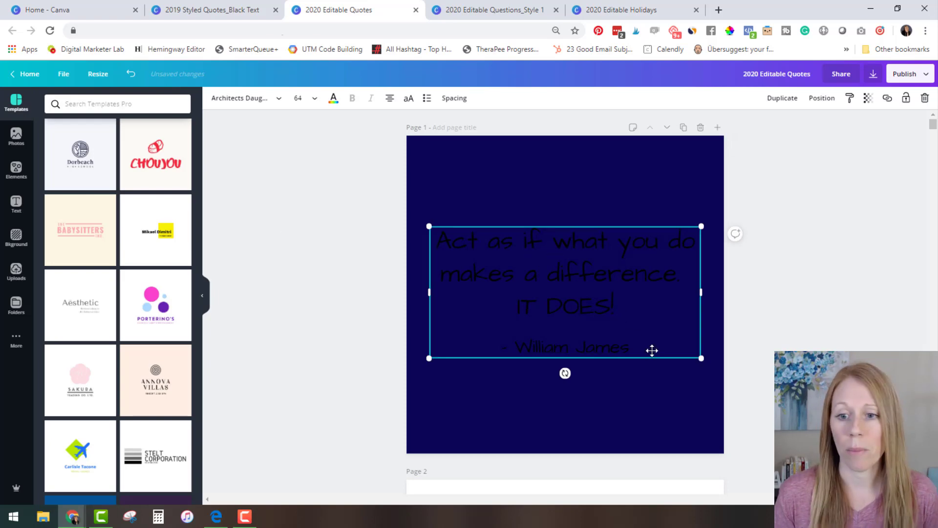
# Make the entire William James quote text white.
pyautogui.tripleClick(634, 335)
pyautogui.hotkey('ctrl', 'a')
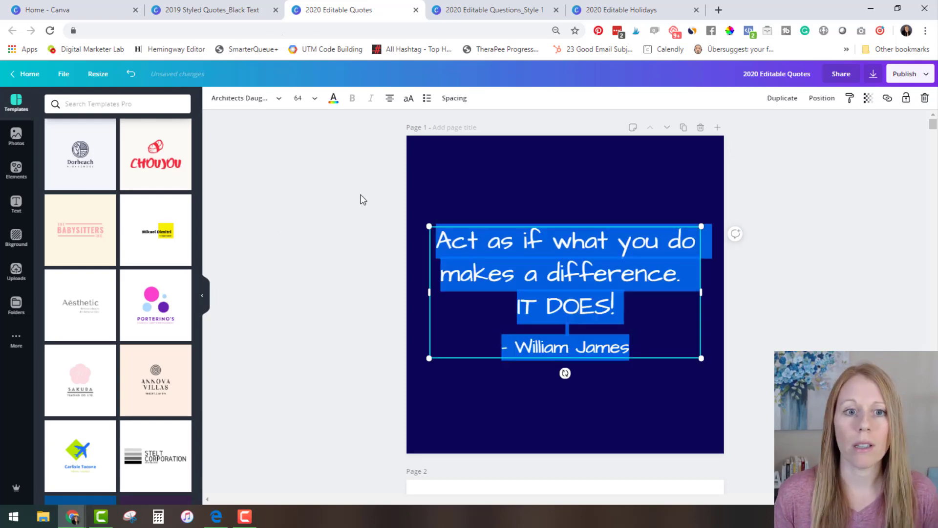
pyautogui.click(333, 98)
pyautogui.click(155, 177)
pyautogui.click(280, 204)
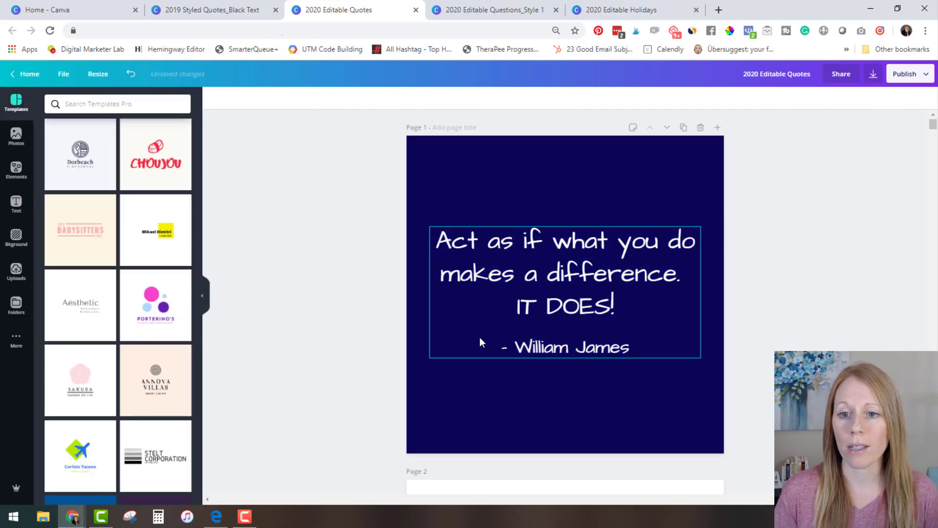
# Reselect all of the quote's text for further formatting.
pyautogui.click(614, 306)
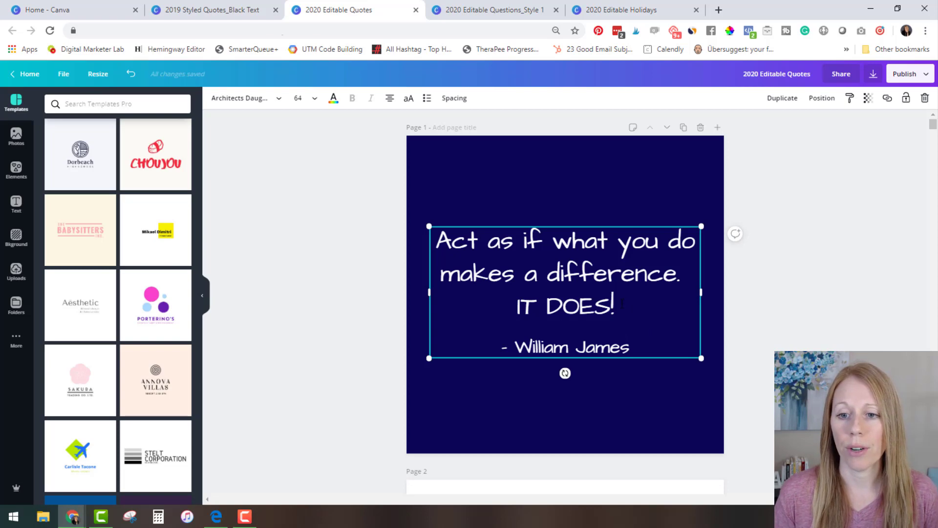
pyautogui.click(538, 274)
pyautogui.click(467, 241)
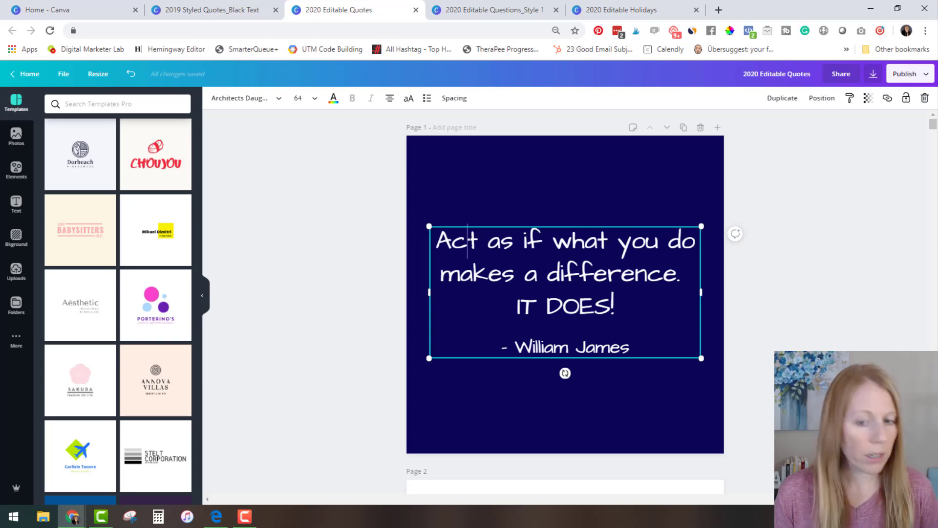
pyautogui.hotkey('ctrl', 'a')
# Change the quote's font to Playlist Script after trying Aescudos, keeping mixed case.
pyautogui.click(264, 98)
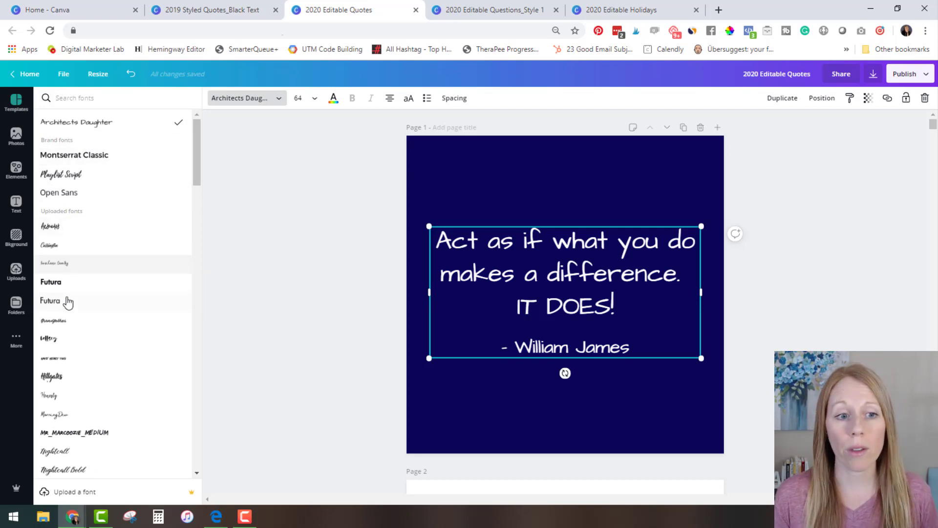
pyautogui.click(59, 226)
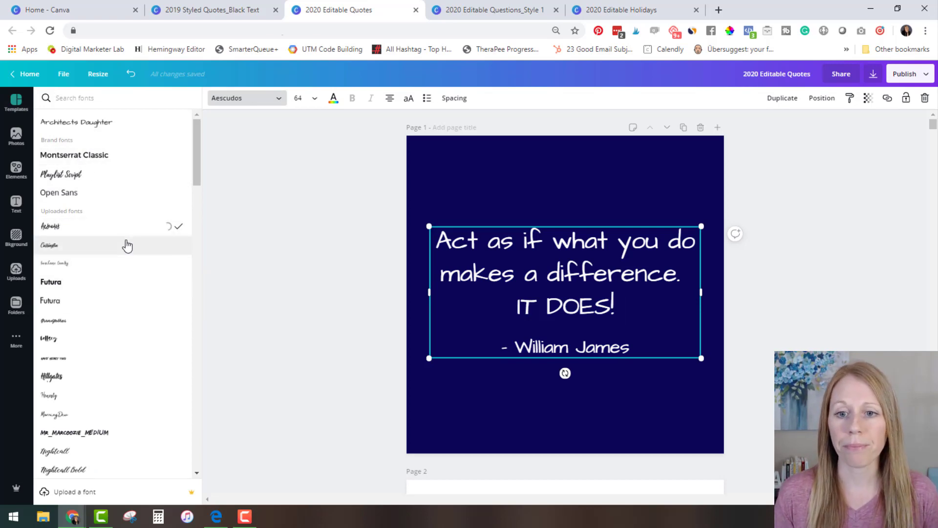
pyautogui.click(71, 180)
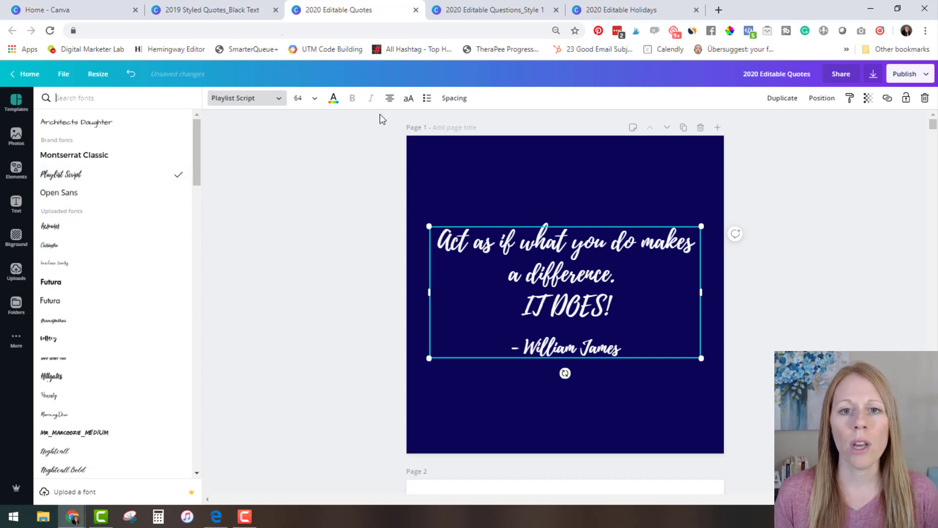
pyautogui.click(410, 100)
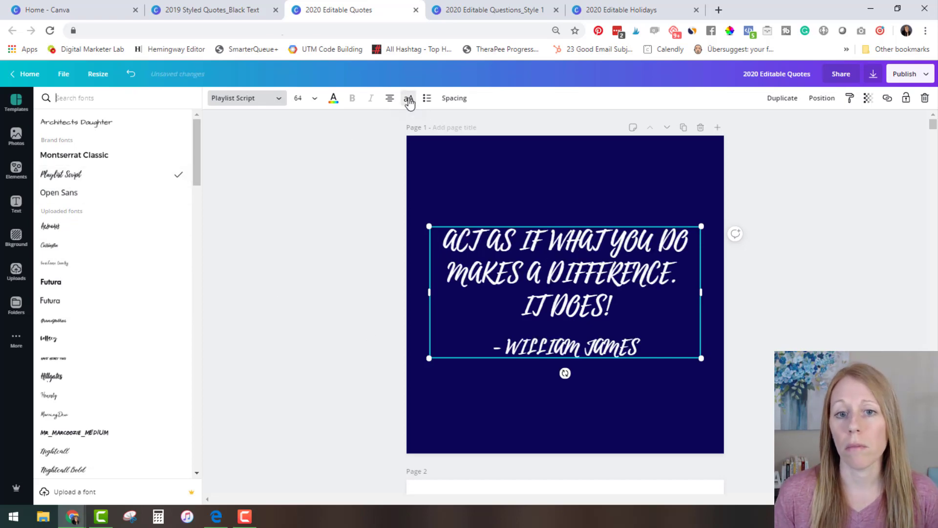
pyautogui.click(409, 101)
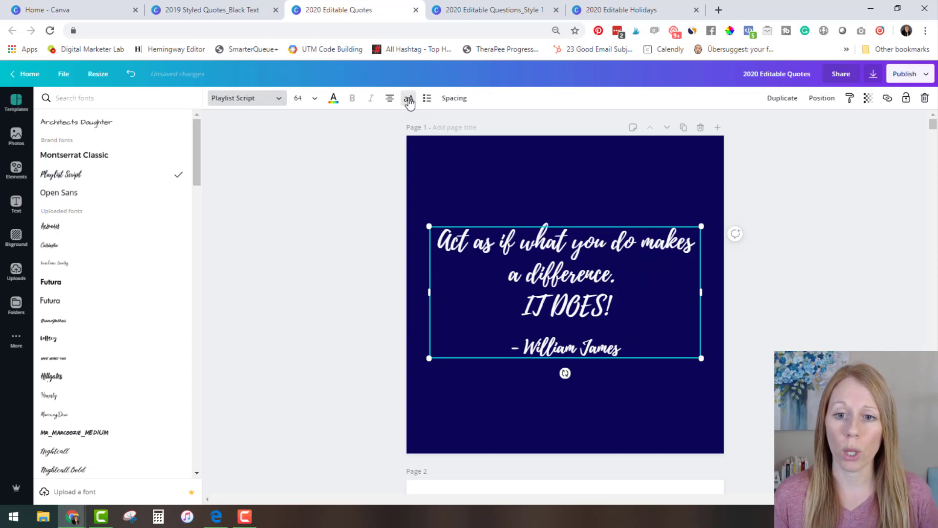
# Set the quote's letter spacing to 104 and line height to 1.4.
pyautogui.click(447, 98)
pyautogui.moveTo(506, 129); pyautogui.dragTo(521, 146)
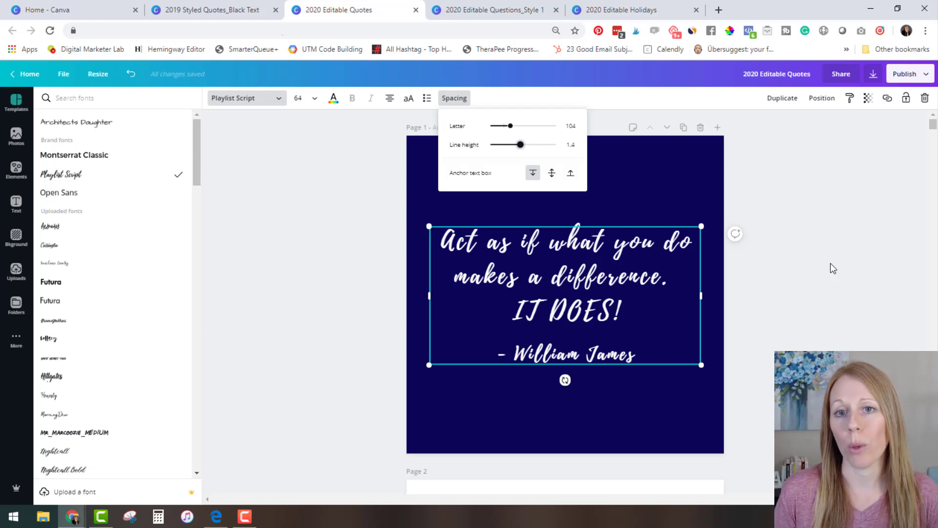
pyautogui.click(812, 198)
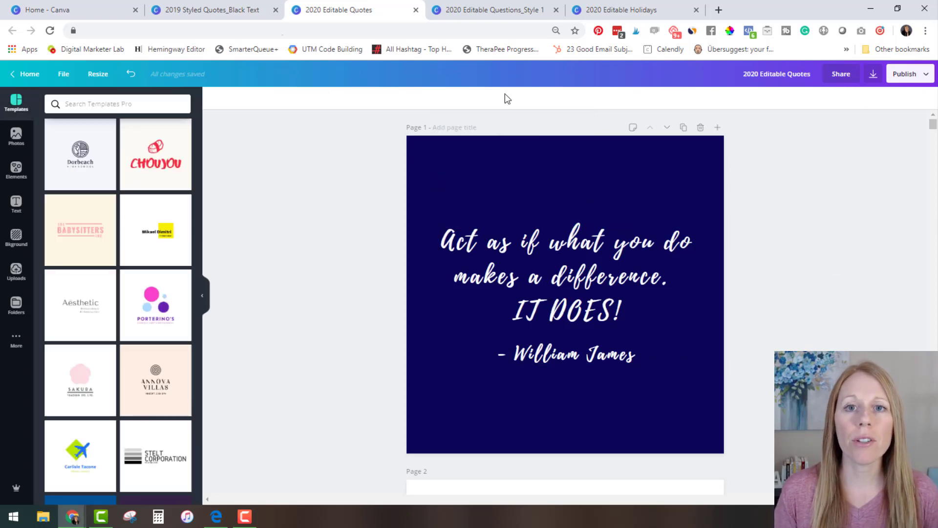
# In the 2020 Editable Questions_Style 1 design, raise the runner photo's transparency from 51 to nearly 100.
pyautogui.click(483, 11)
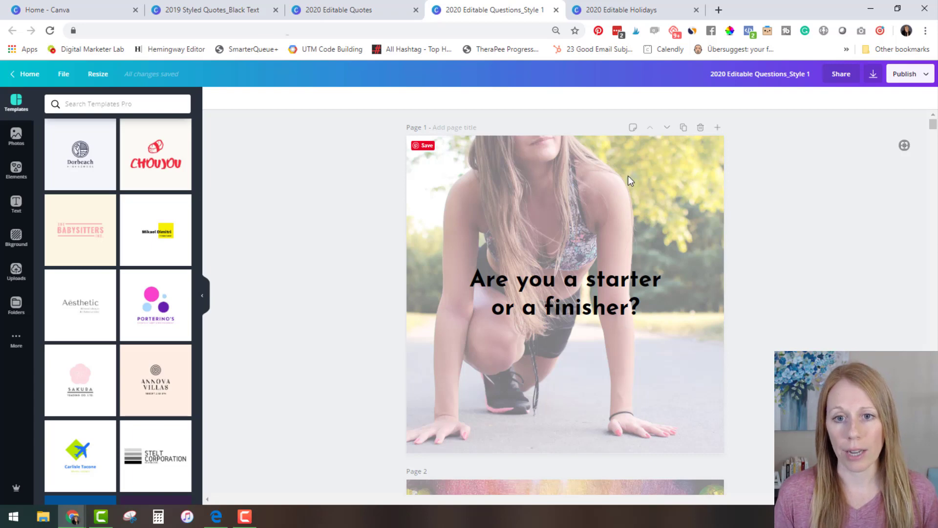
pyautogui.click(688, 162)
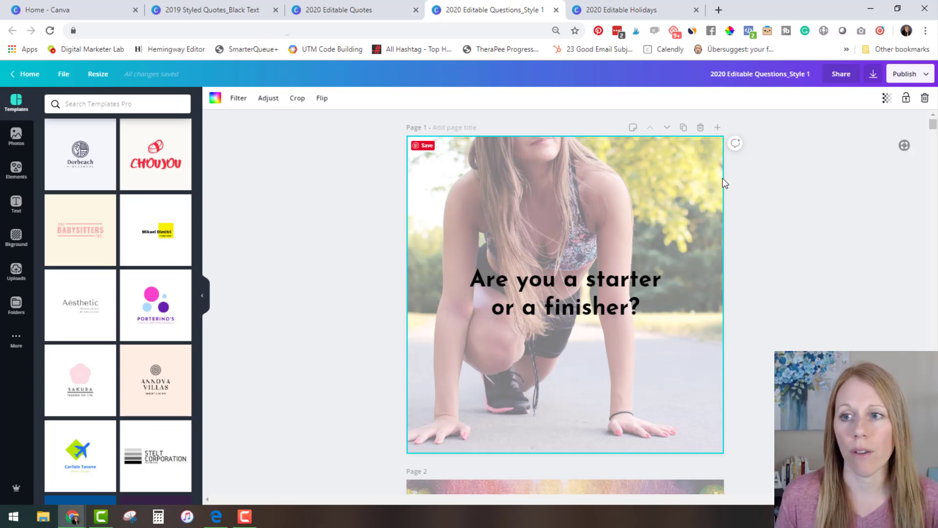
pyautogui.click(888, 99)
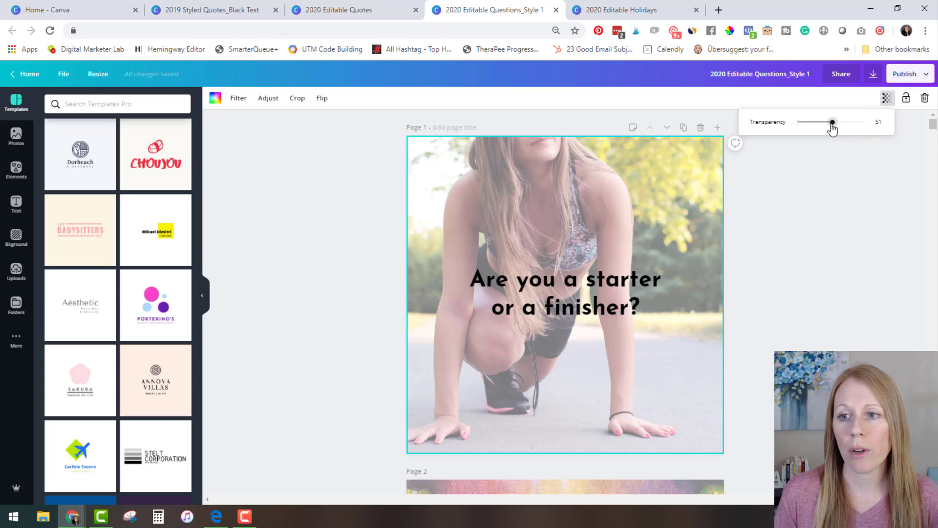
pyautogui.moveTo(832, 128); pyautogui.dragTo(874, 138)
pyautogui.click(647, 276)
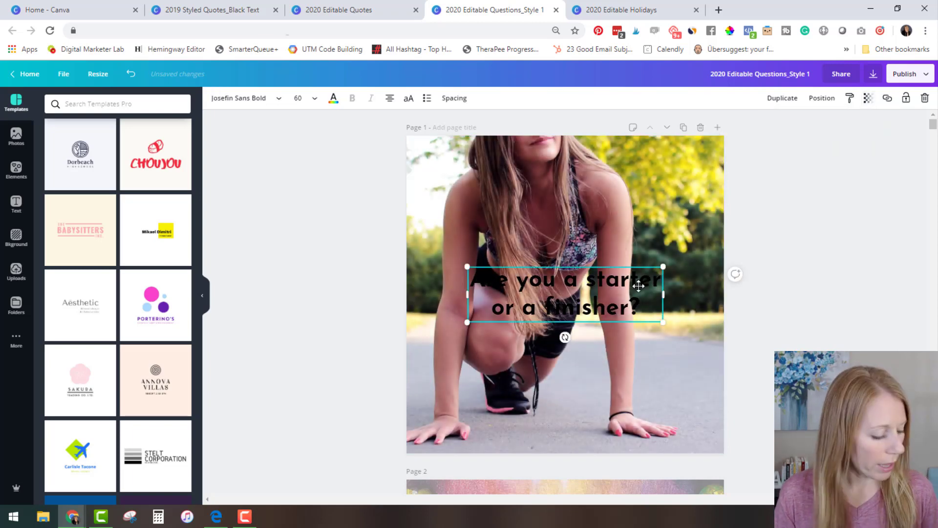
# Make 'Are you a starter or a finisher?' white, uppercase Montserrat Classic, then move it slightly higher.
pyautogui.doubleClick(640, 287)
pyautogui.hotkey('ctrl', 'a')
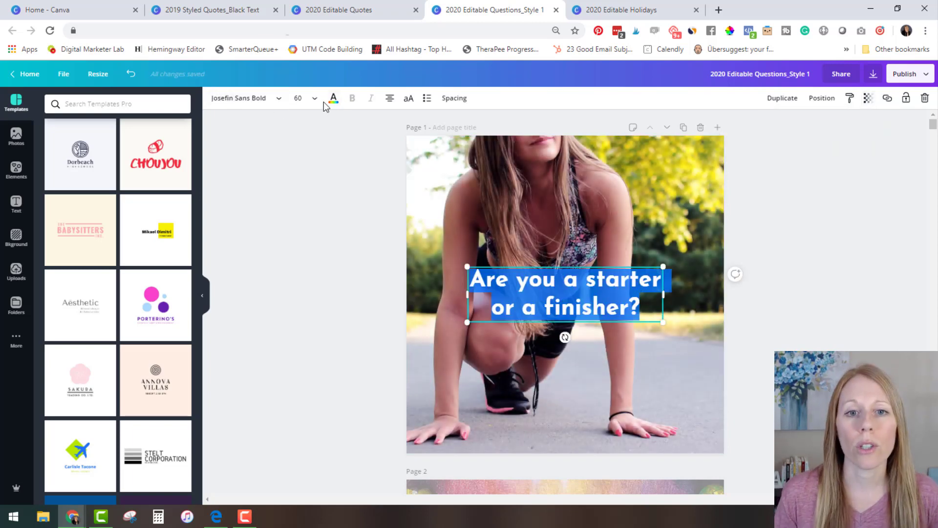
pyautogui.click(333, 99)
pyautogui.click(155, 178)
pyautogui.click(409, 98)
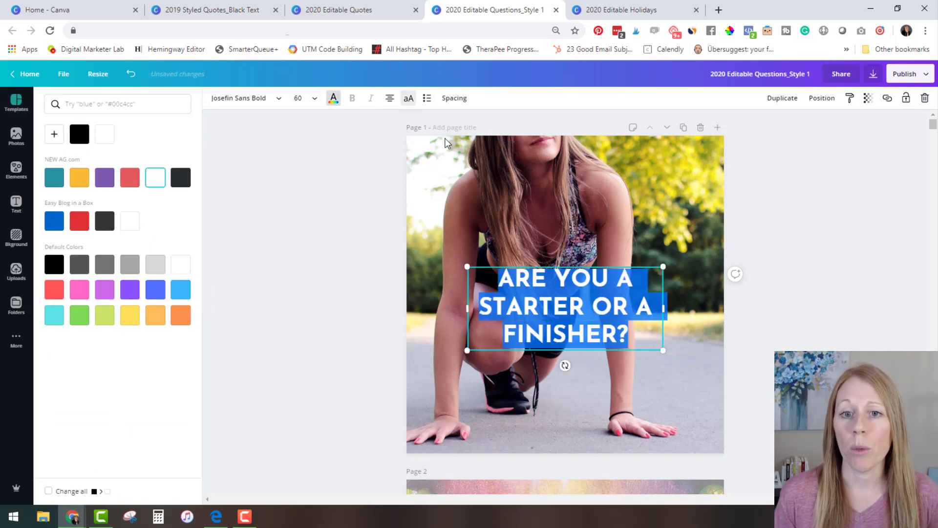
pyautogui.click(277, 98)
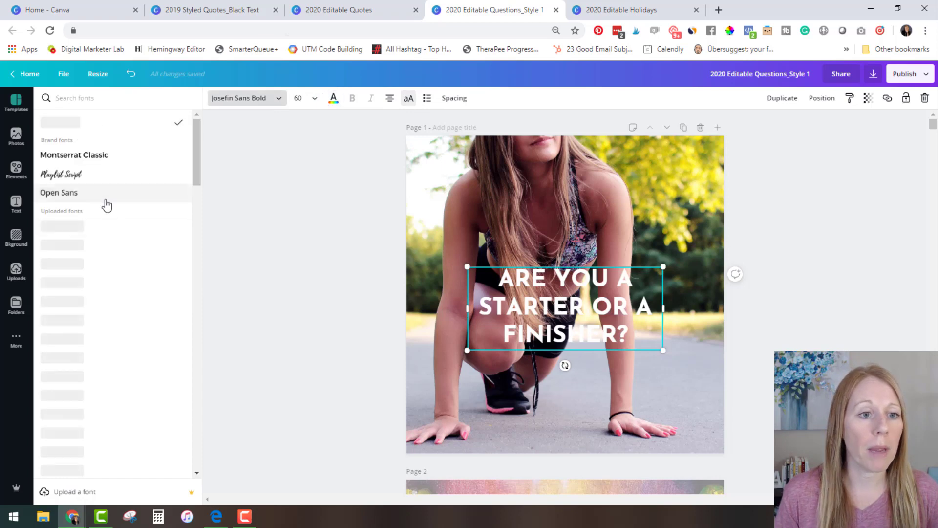
pyautogui.click(87, 159)
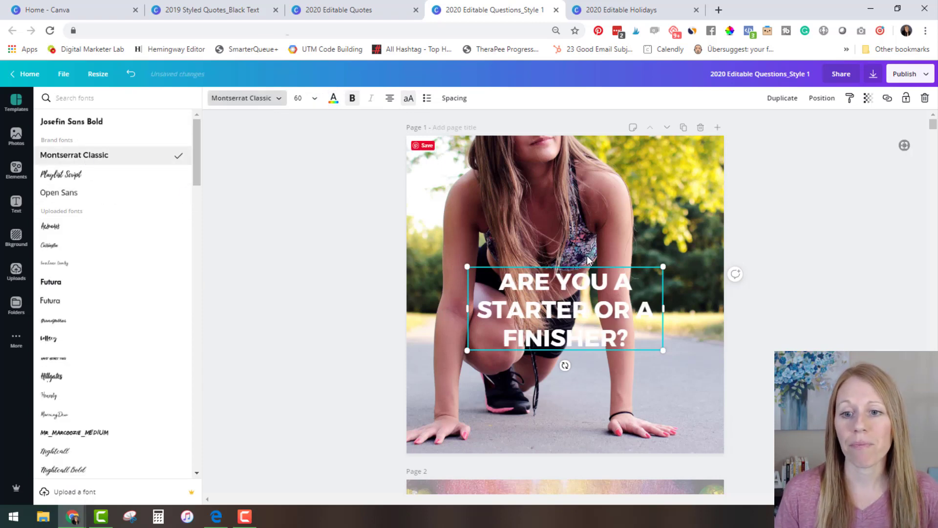
pyautogui.moveTo(589, 268); pyautogui.dragTo(595, 244)
# Resize the runner photo in crop mode and shift it slightly left within the page frame.
pyautogui.doubleClick(669, 171)
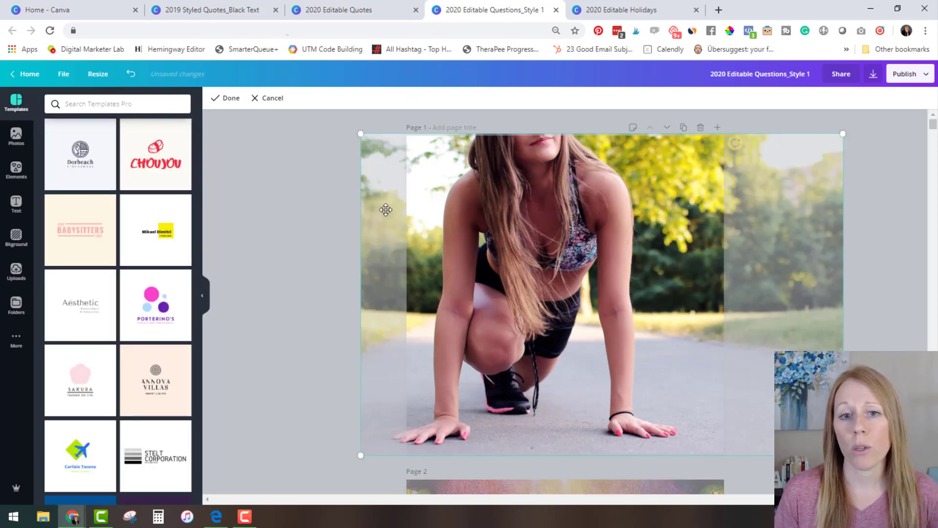
pyautogui.click(304, 211)
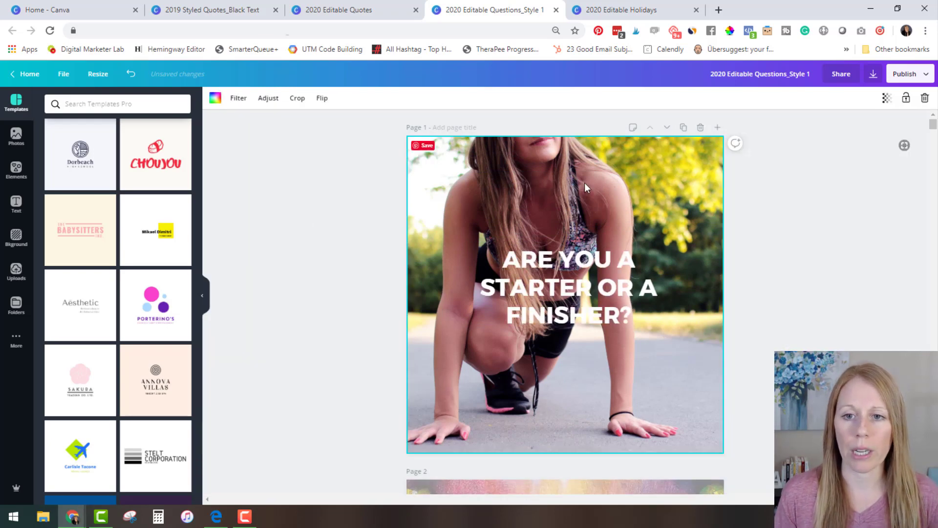
pyautogui.doubleClick(619, 181)
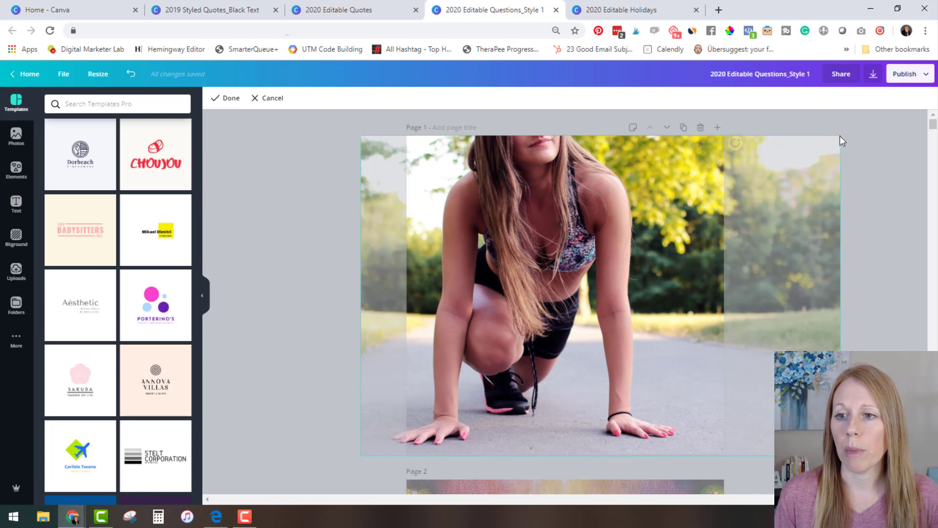
pyautogui.moveTo(846, 134)
pyautogui.mouseDown()
pyautogui.moveTo(899, 111)
pyautogui.moveTo(923, 82)
pyautogui.moveTo(839, 142)
pyautogui.mouseUp()
pyautogui.moveTo(702, 166); pyautogui.dragTo(637, 188)
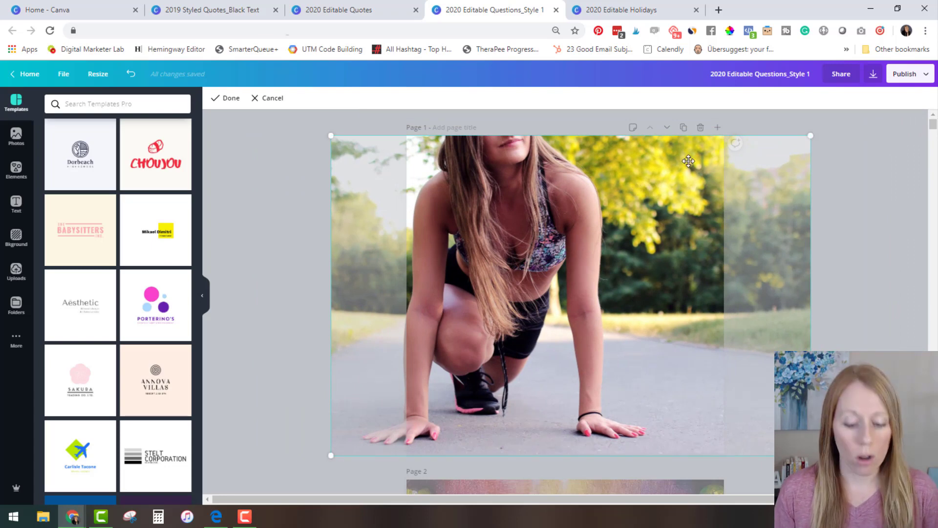
# Delete the runner photo and make the page background solid purple.
pyautogui.press('Delete')
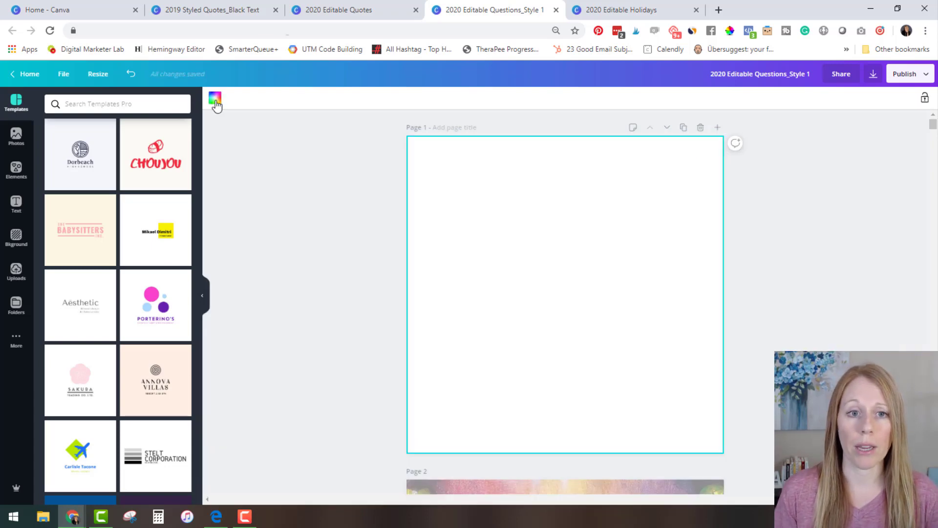
pyautogui.click(214, 98)
pyautogui.click(104, 177)
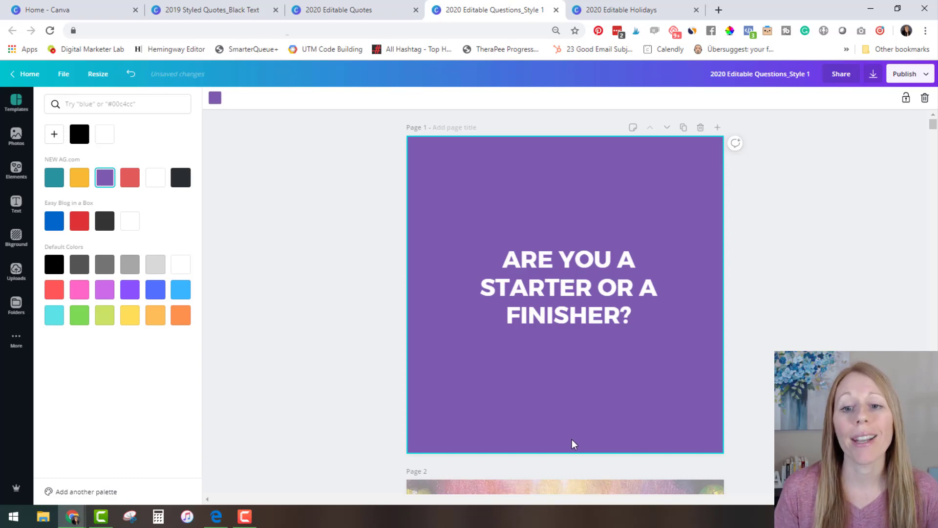
pyautogui.click(397, 318)
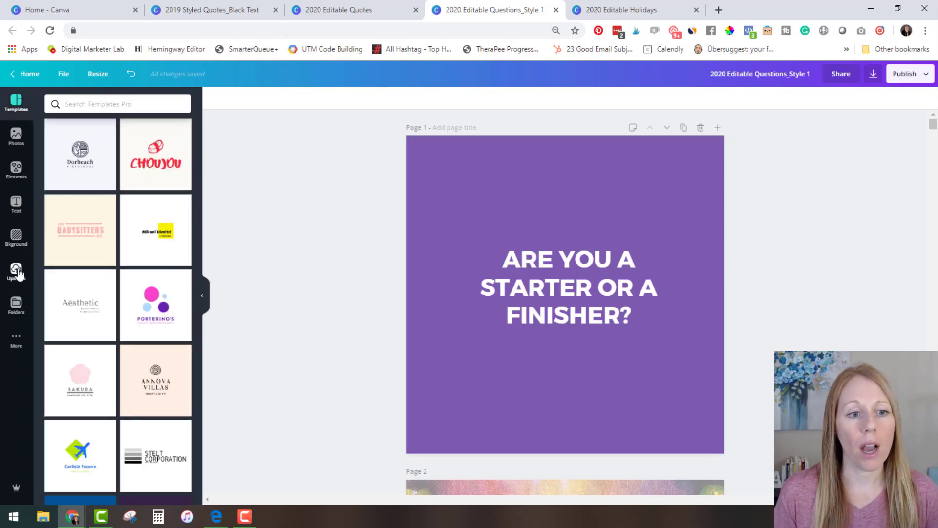
# Add a subheading text box and move it to the bottom of the page.
pyautogui.click(16, 201)
pyautogui.click(87, 163)
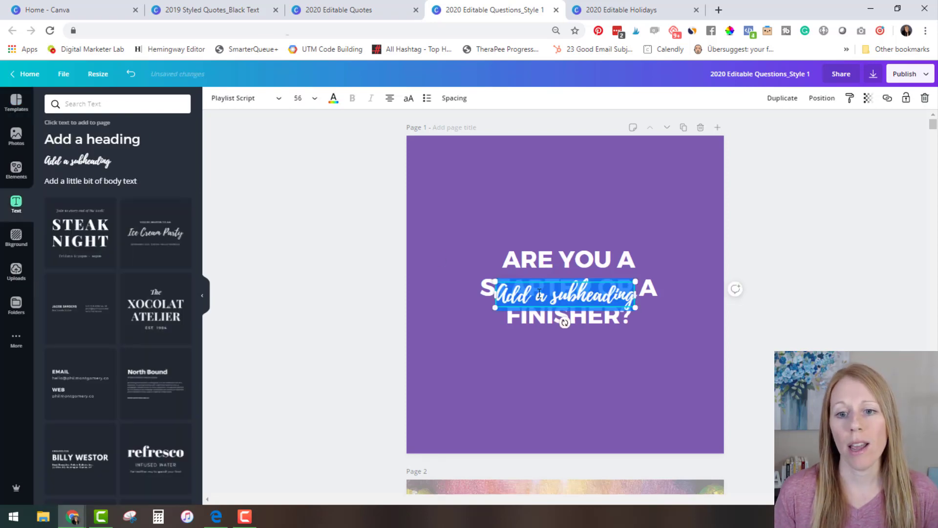
pyautogui.moveTo(553, 281); pyautogui.dragTo(553, 417)
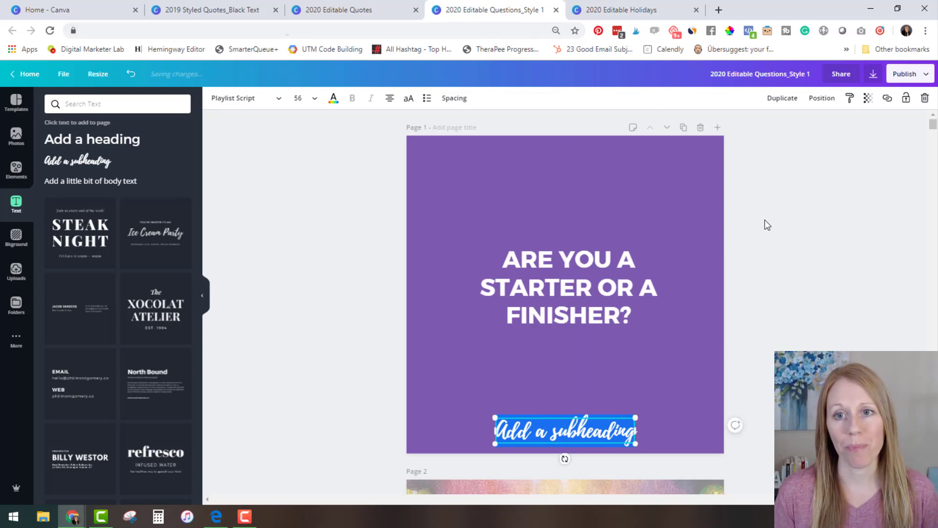
pyautogui.click(636, 10)
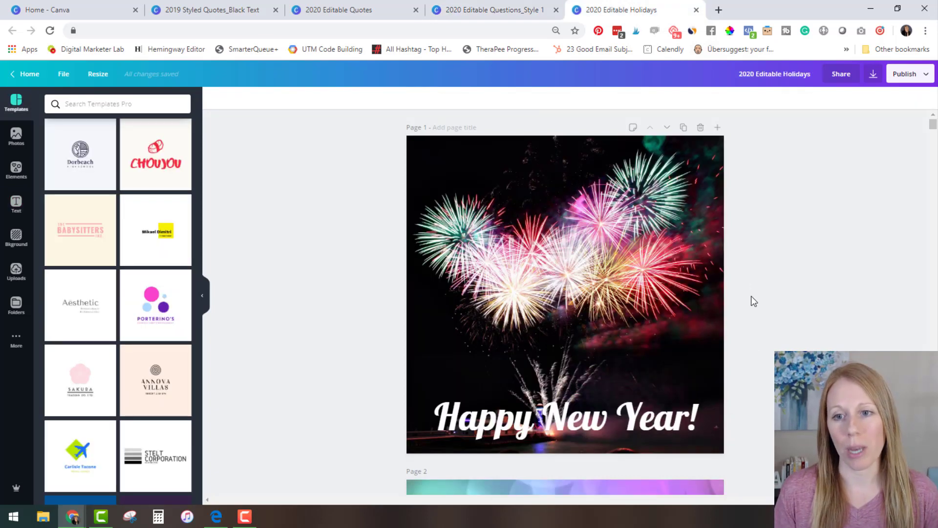
pyautogui.doubleClick(599, 257)
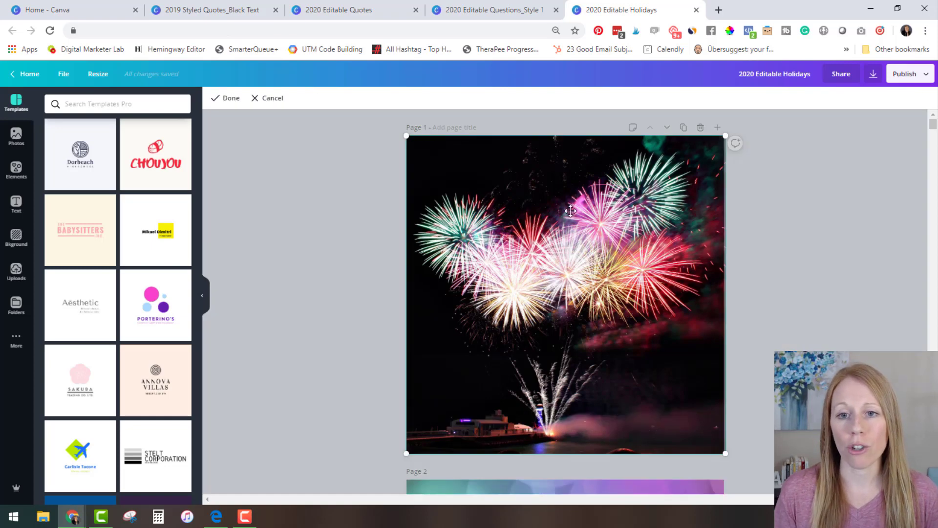
pyautogui.moveTo(726, 135); pyautogui.dragTo(728, 188)
pyautogui.click(579, 426)
pyautogui.doubleClick(582, 417)
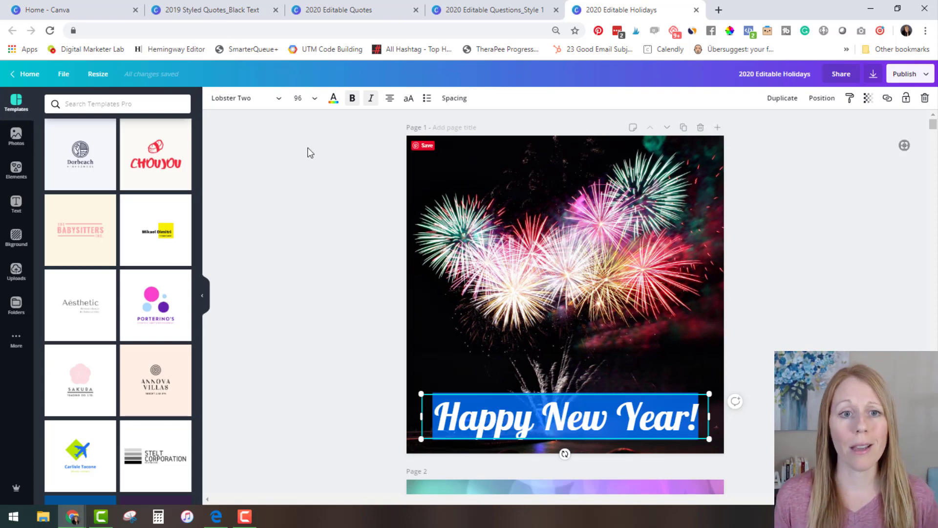
pyautogui.click(264, 106)
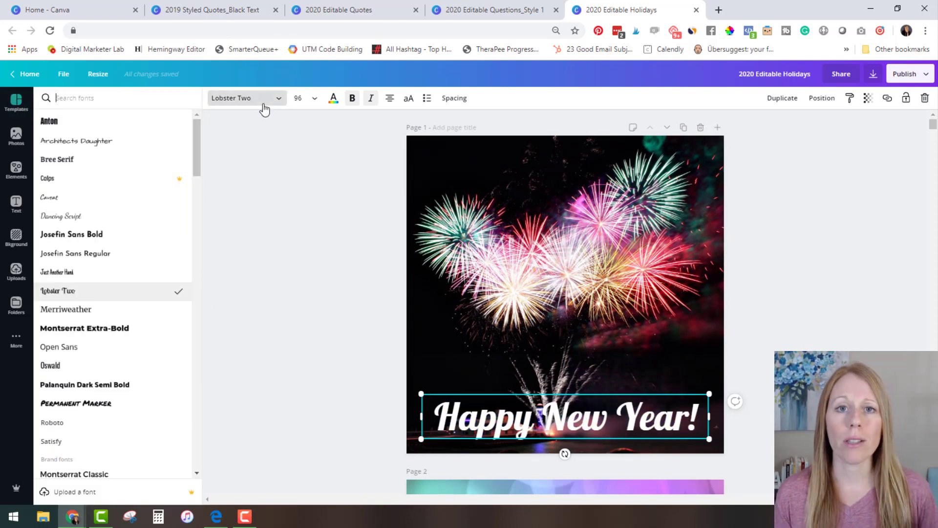
pyautogui.click(332, 100)
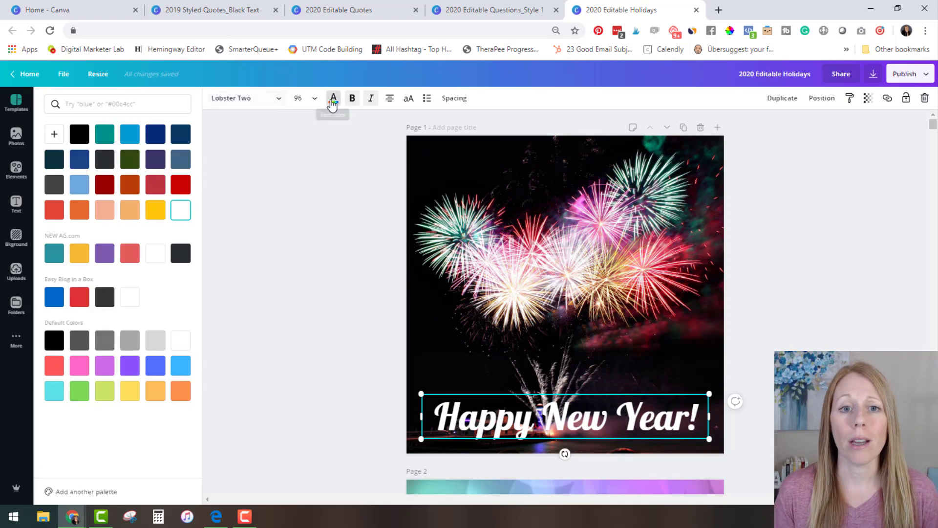
pyautogui.click(325, 179)
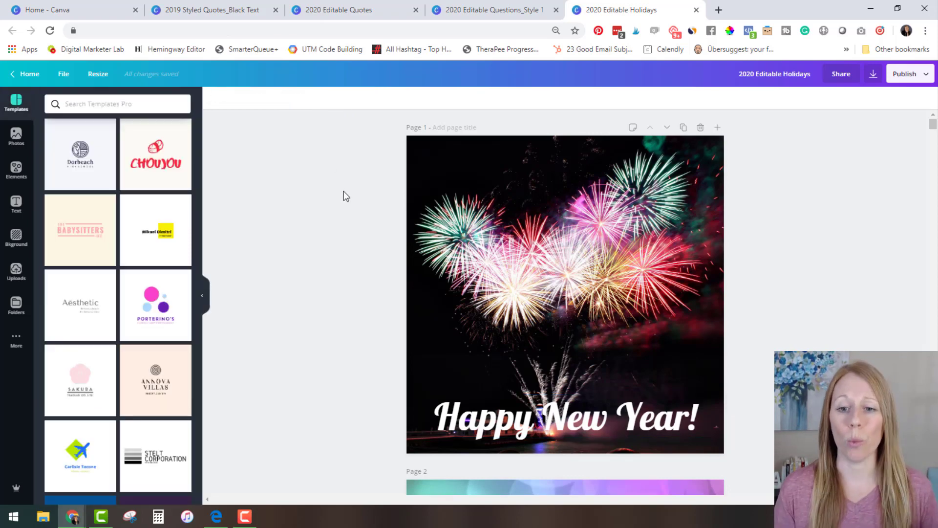
# Scroll past page 2 to page 3, the Martin Luther King Jr. Day design.
pyautogui.scroll(-8, 604, 244)
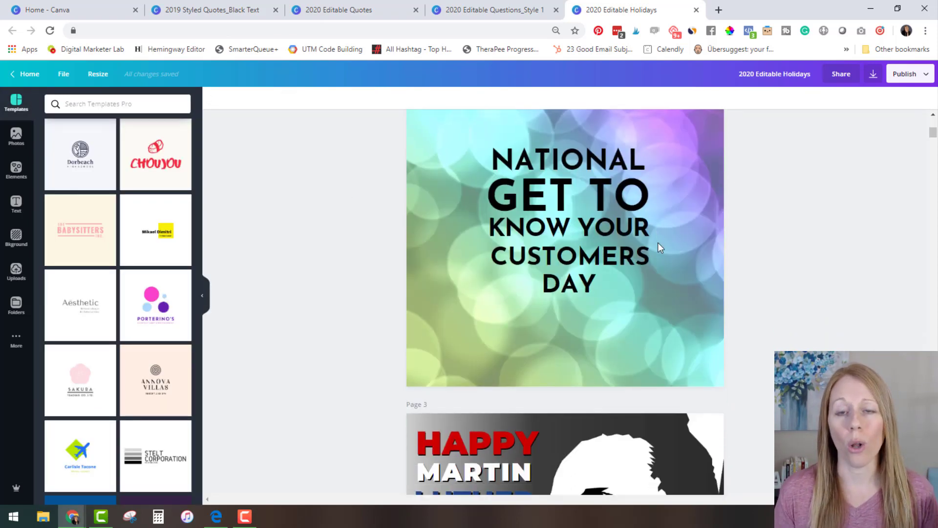
pyautogui.scroll(-3, 658, 243)
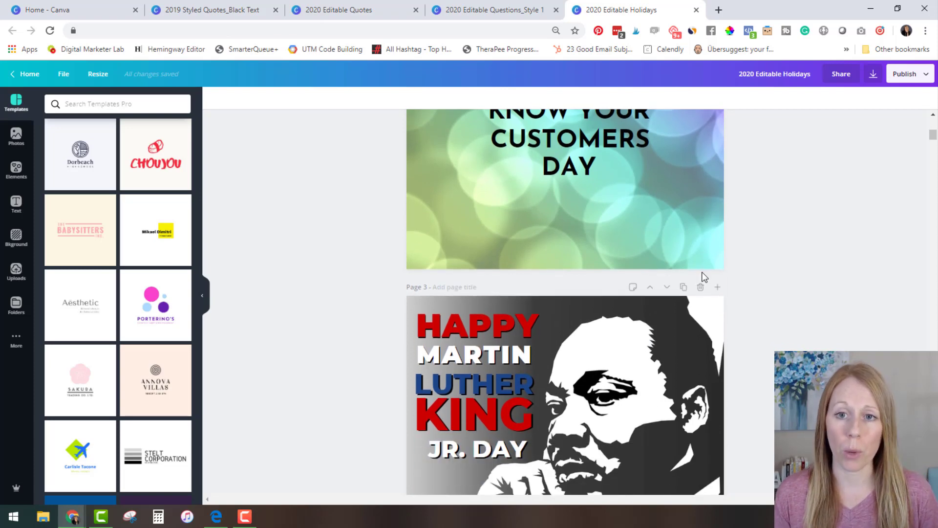
pyautogui.scroll(-3, 710, 270)
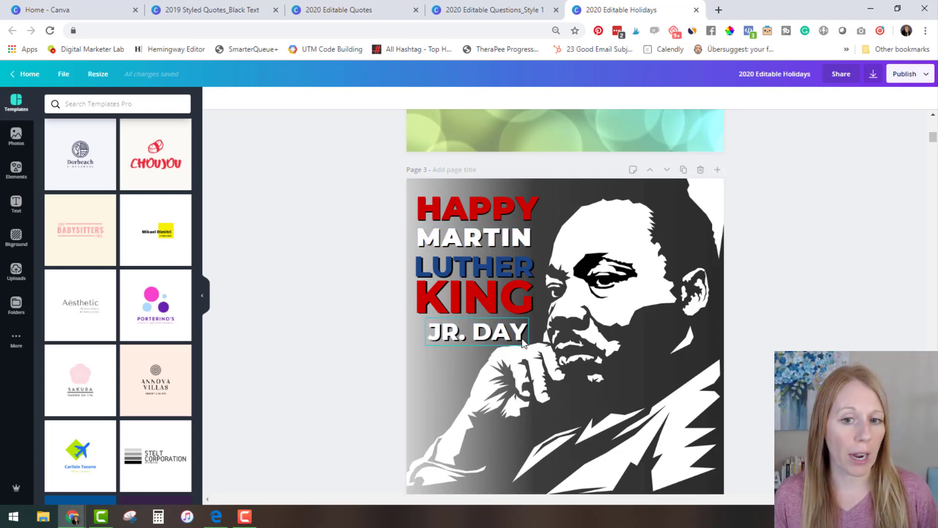
# Move the red HAPPY text to the top right, then undo the move.
pyautogui.click(491, 202)
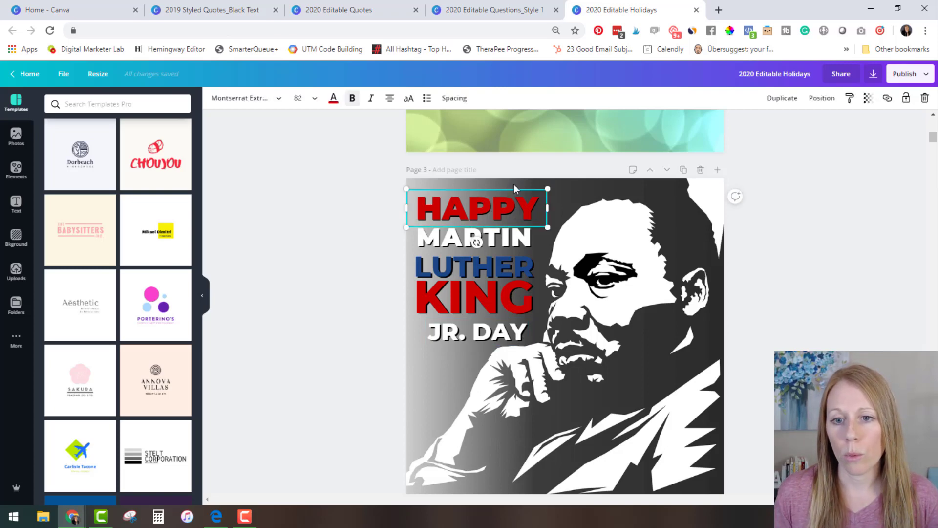
pyautogui.moveTo(514, 183); pyautogui.dragTo(697, 198)
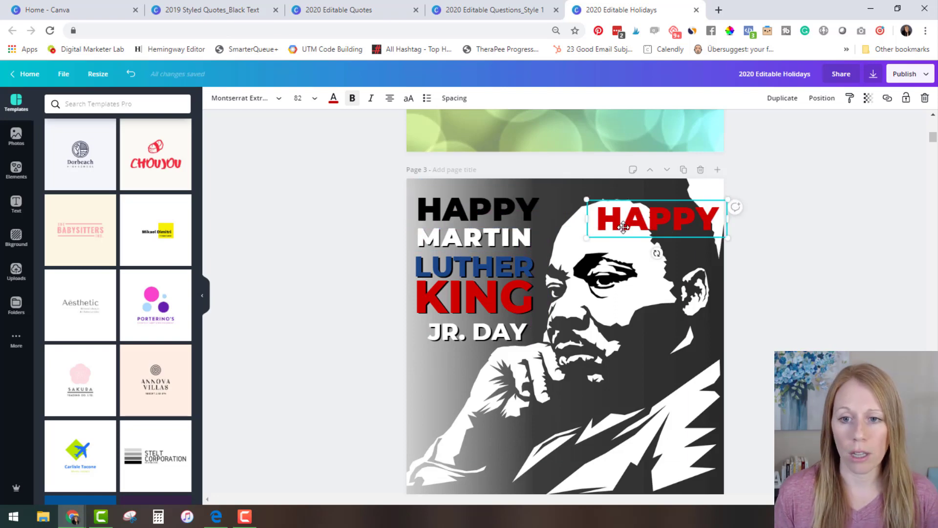
pyautogui.click(765, 251)
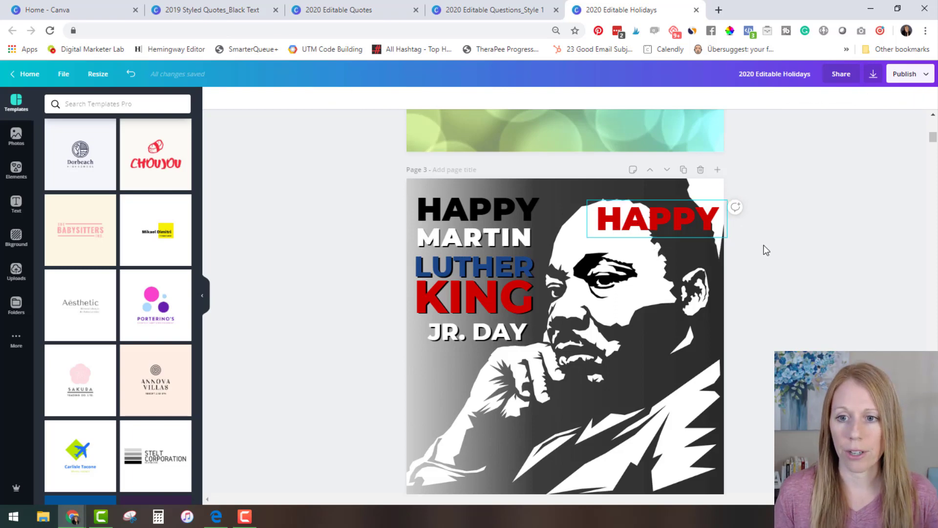
pyautogui.hotkey('ctrl', 'z')
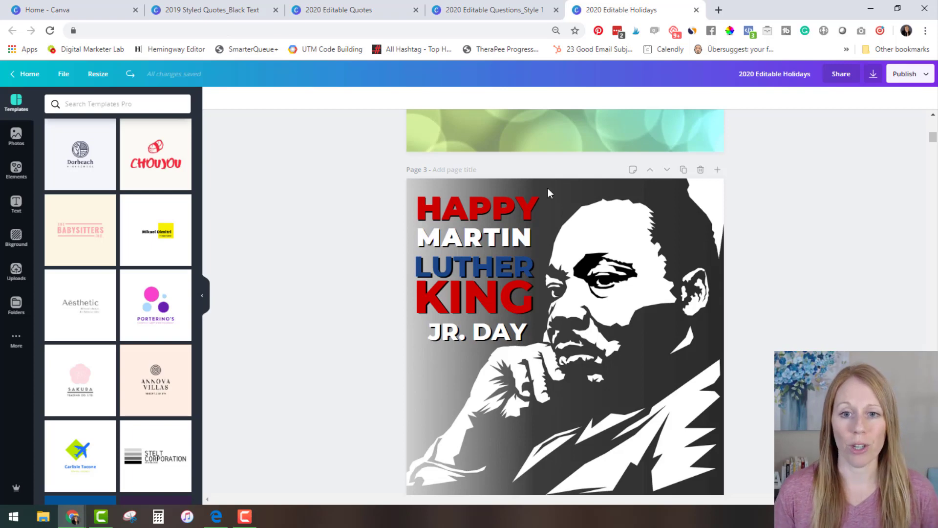
# Set HAPPY to font size 96 and widen its box, then undo the change.
pyautogui.click(537, 203)
pyautogui.doubleClick(528, 207)
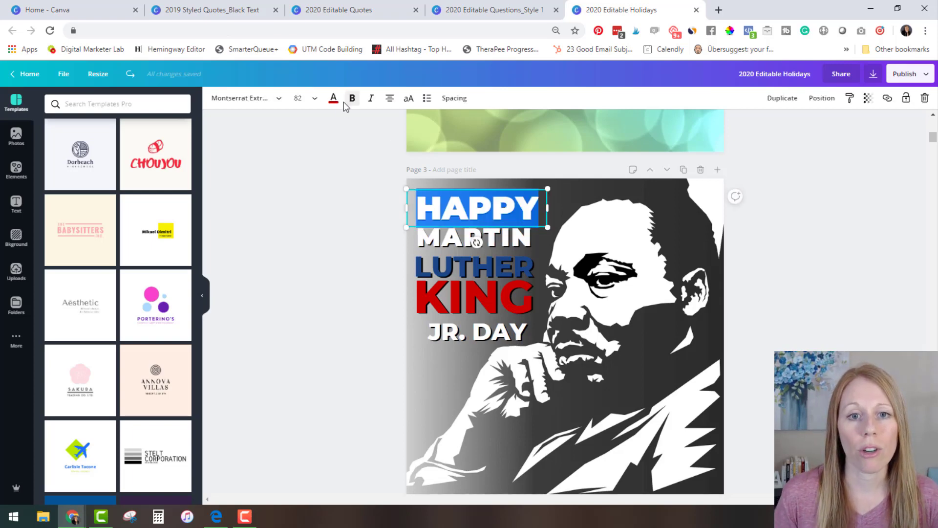
pyautogui.click(309, 98)
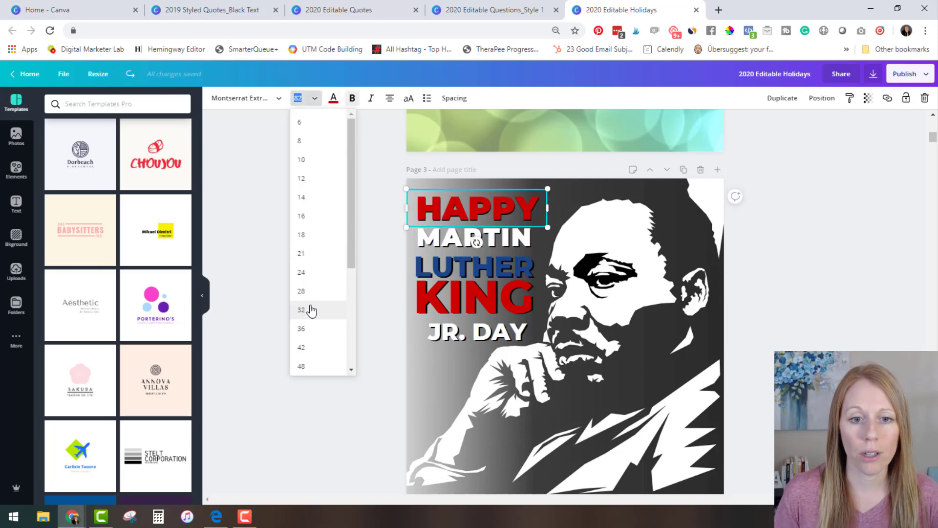
pyautogui.scroll(-3, 315, 313)
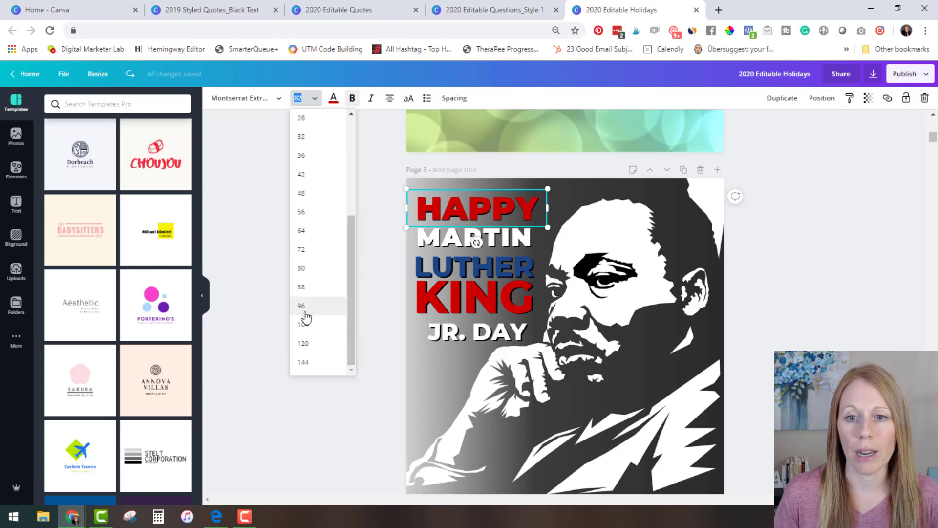
pyautogui.click(304, 308)
pyautogui.moveTo(547, 239); pyautogui.dragTo(634, 239)
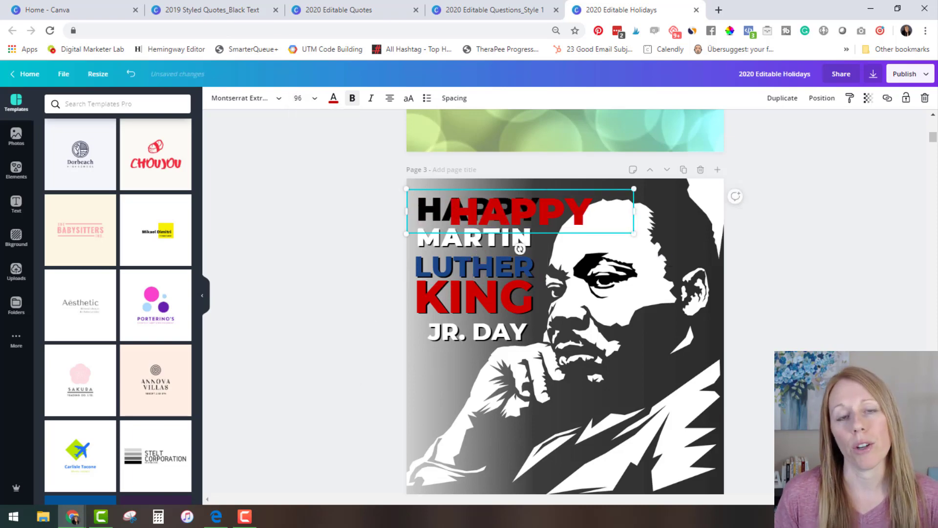
pyautogui.hotkey('ctrl', 'z')
pyautogui.hotkey('ctrl', 'z')
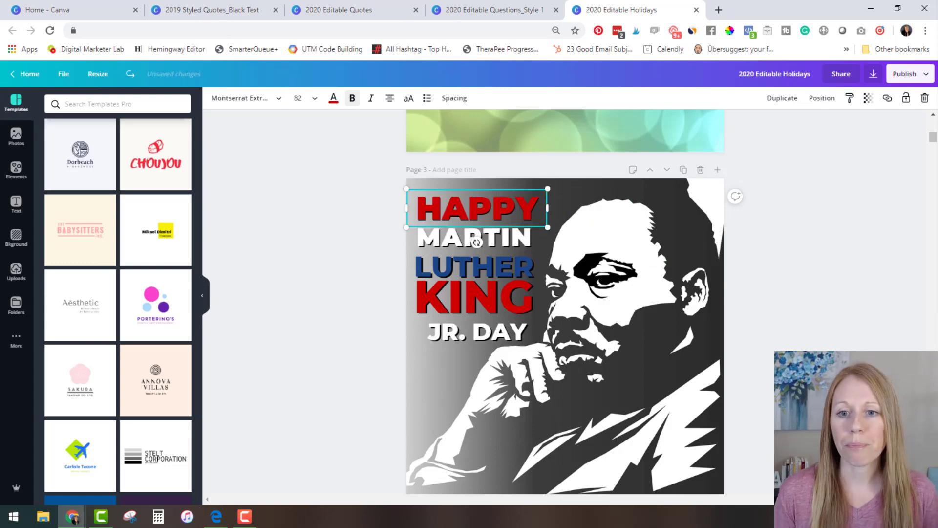
# Scroll down to the 'Are you ready for some football?' page.
pyautogui.click(815, 335)
pyautogui.scroll(-6, 804, 332)
pyautogui.scroll(-10, 802, 327)
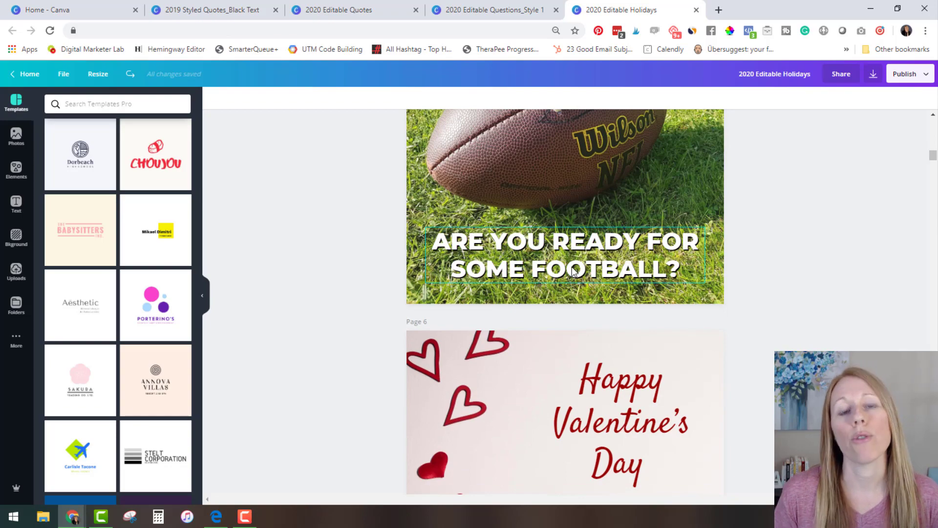
# Scroll back up to page 1, the fireworks 'Happy New Year!' design.
pyautogui.scroll(3, 806, 301)
pyautogui.scroll(20, 802, 300)
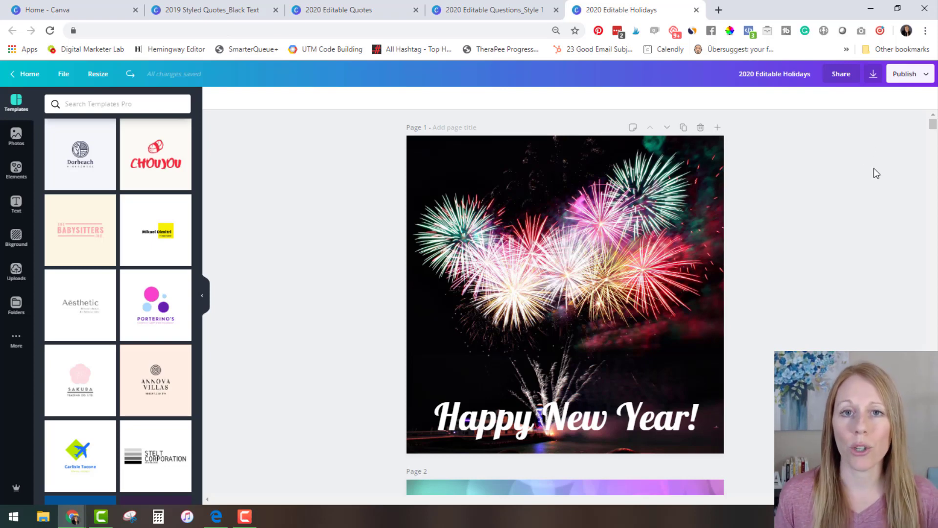
# Set up a download of Page 1 only, with PNG as the file type.
pyautogui.click(928, 77)
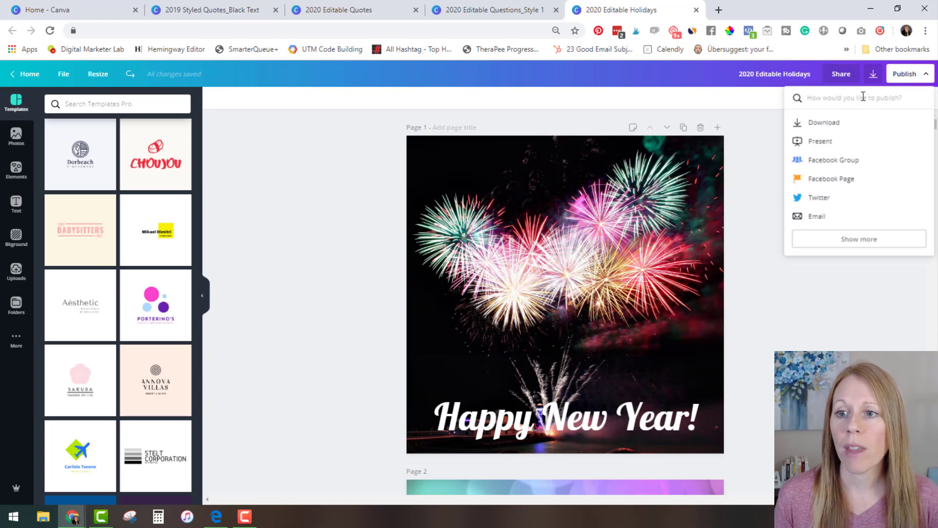
pyautogui.click(833, 125)
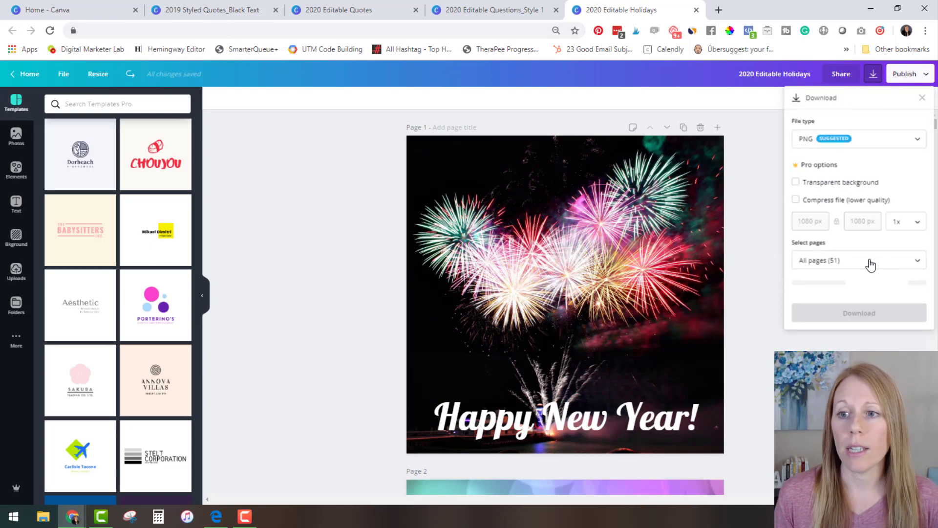
pyautogui.click(829, 264)
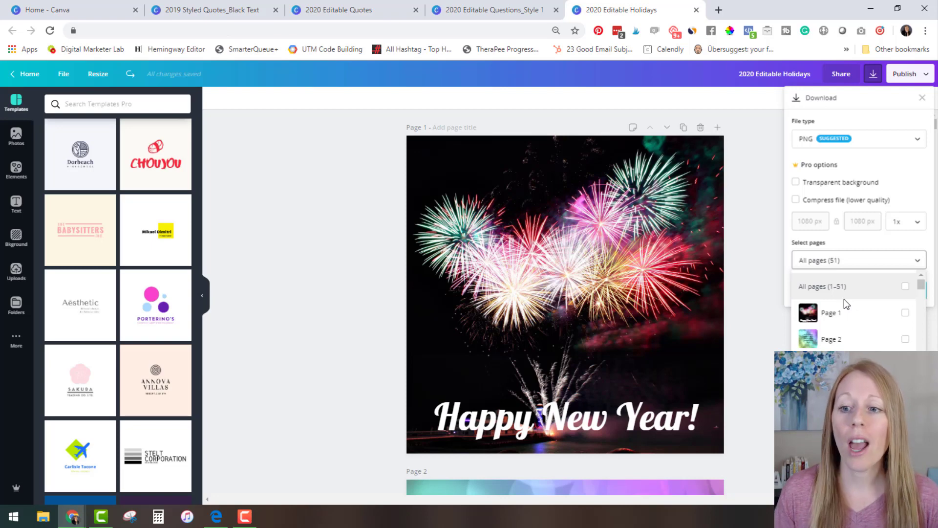
pyautogui.click(907, 314)
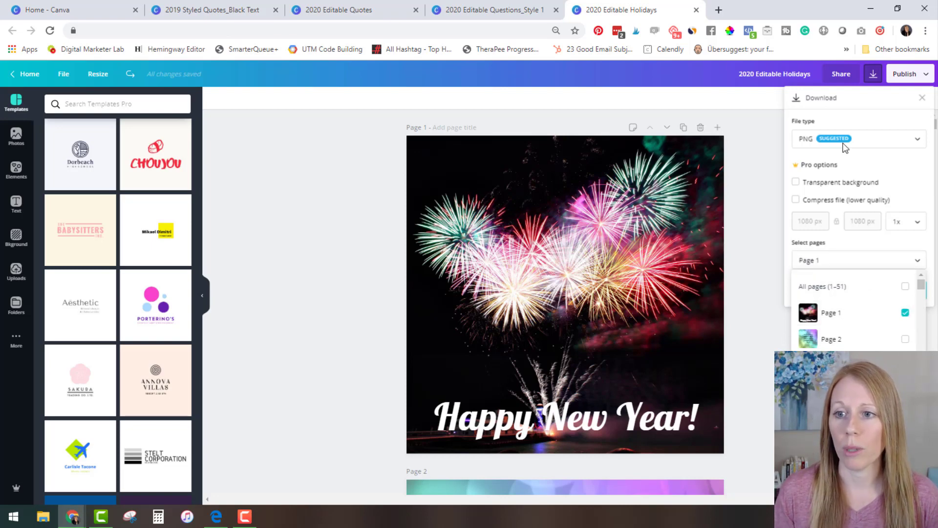
pyautogui.click(864, 143)
pyautogui.click(872, 148)
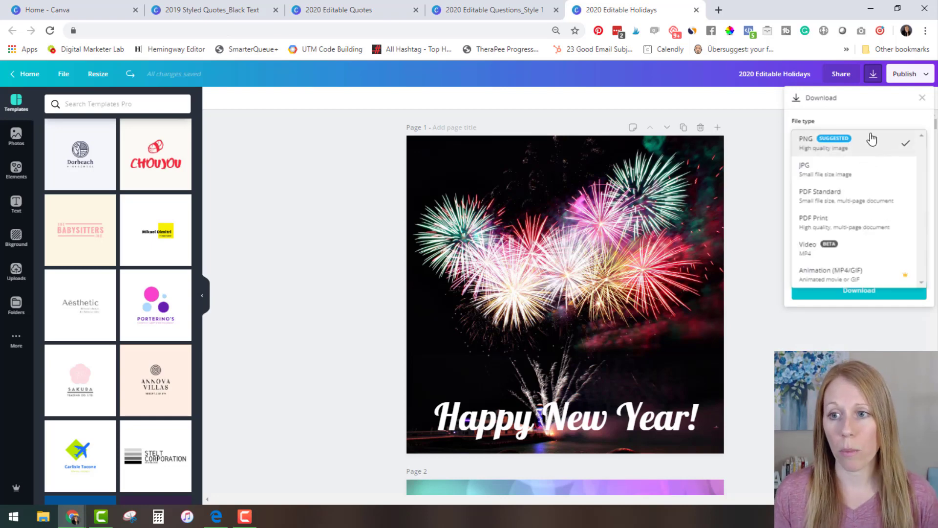
pyautogui.click(874, 142)
# Start the PNG download of the Happy New Year page.
pyautogui.click(859, 291)
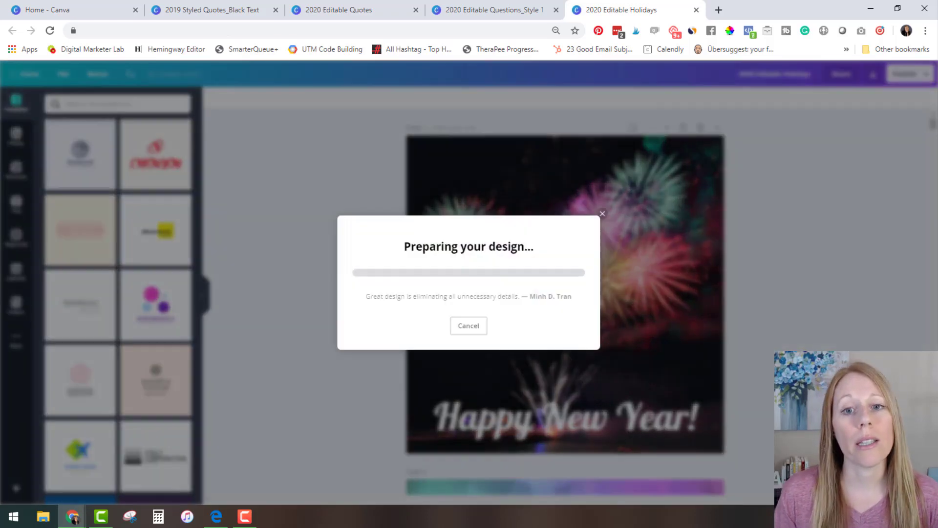